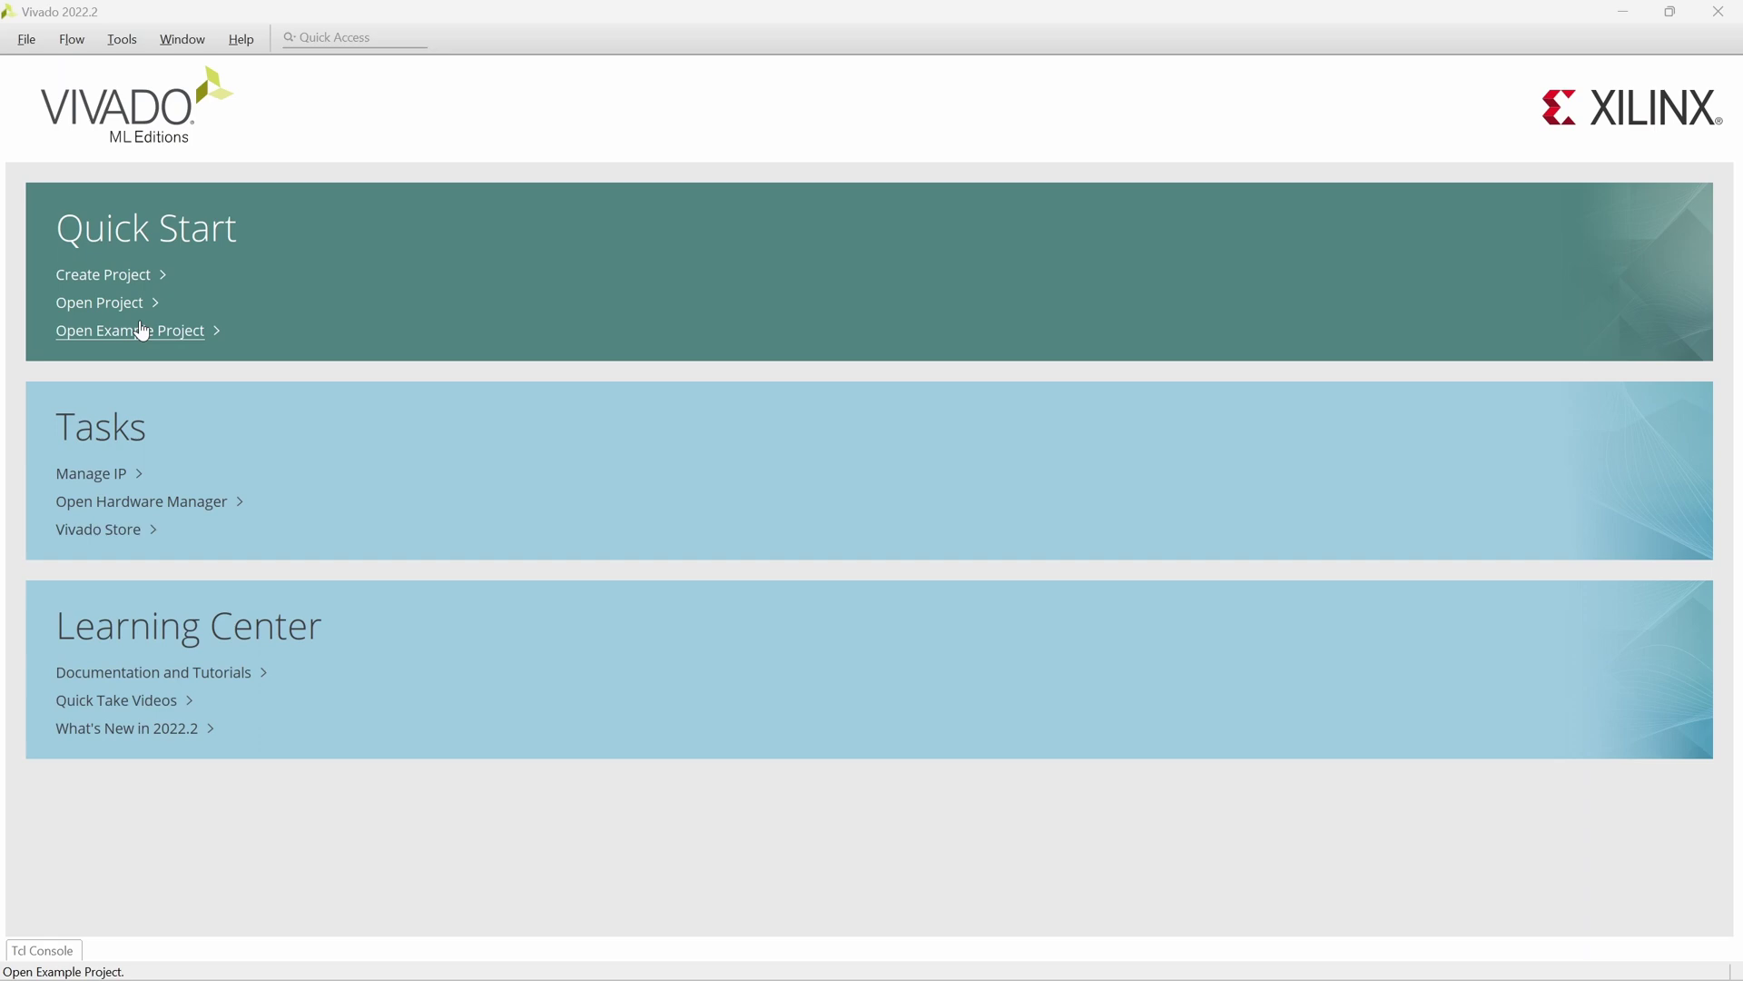
# Start a BFT example project named project__bft_core_hdl on part xc7k70tfbg484-2, reaching the summary page.
pyautogui.click(141, 331)
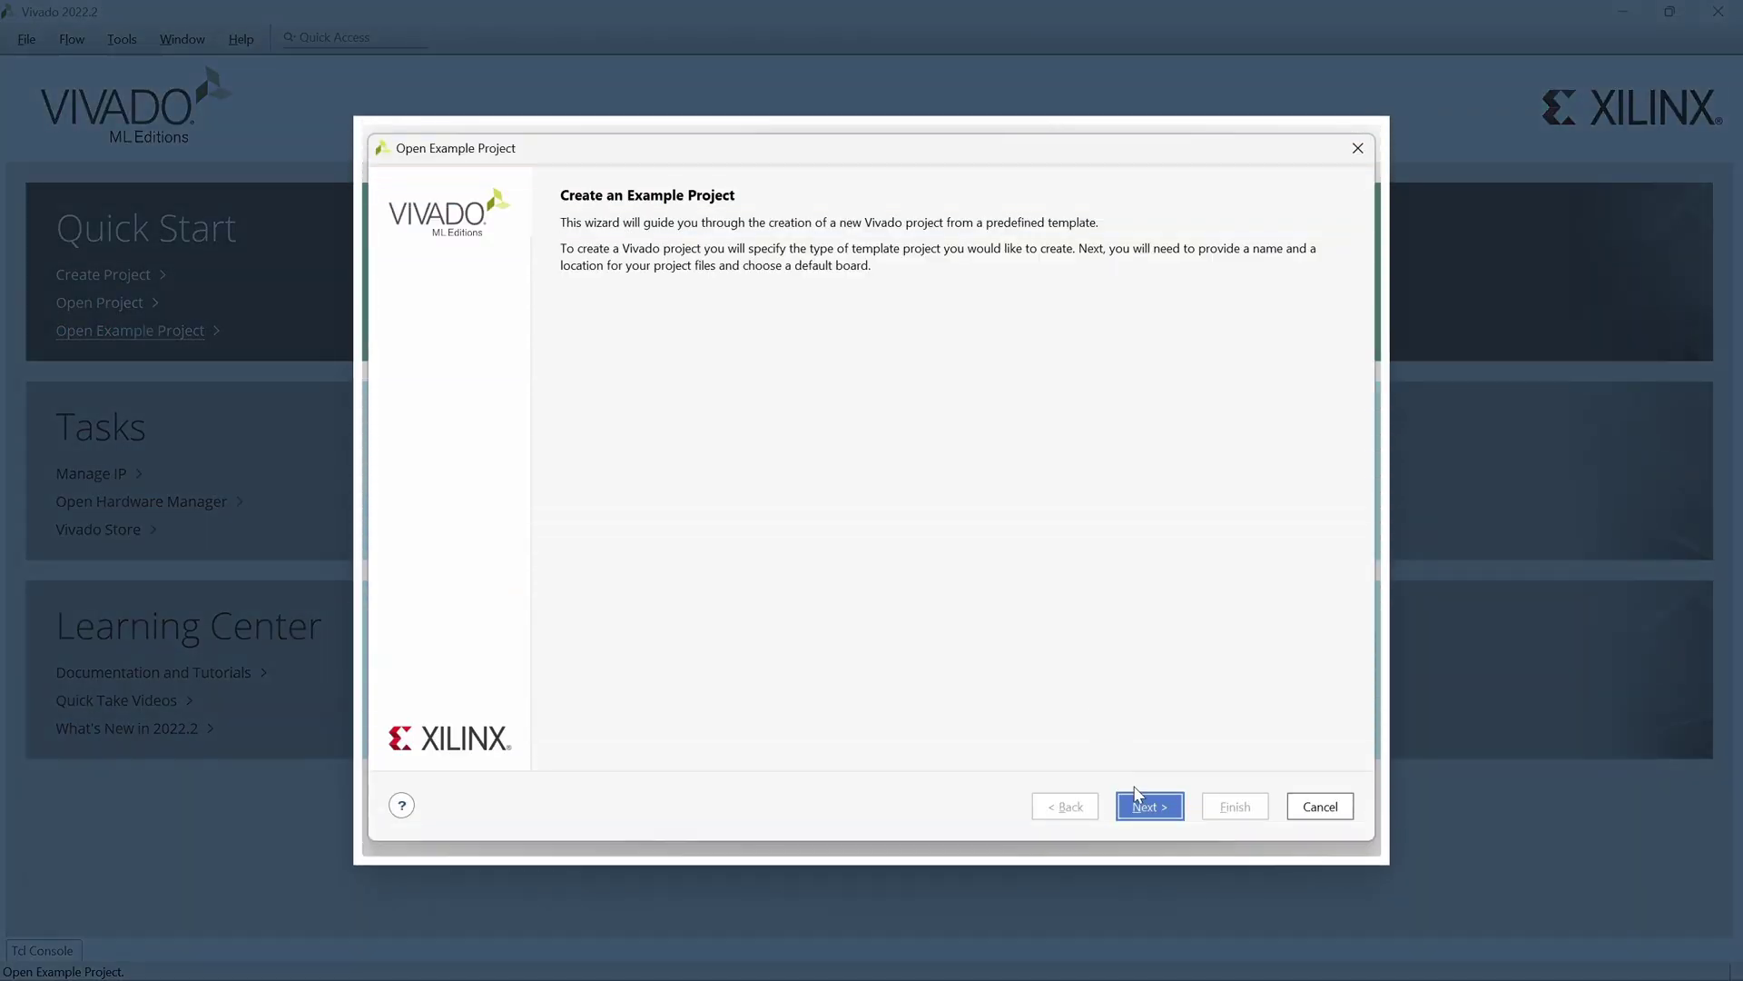
pyautogui.click(1147, 813)
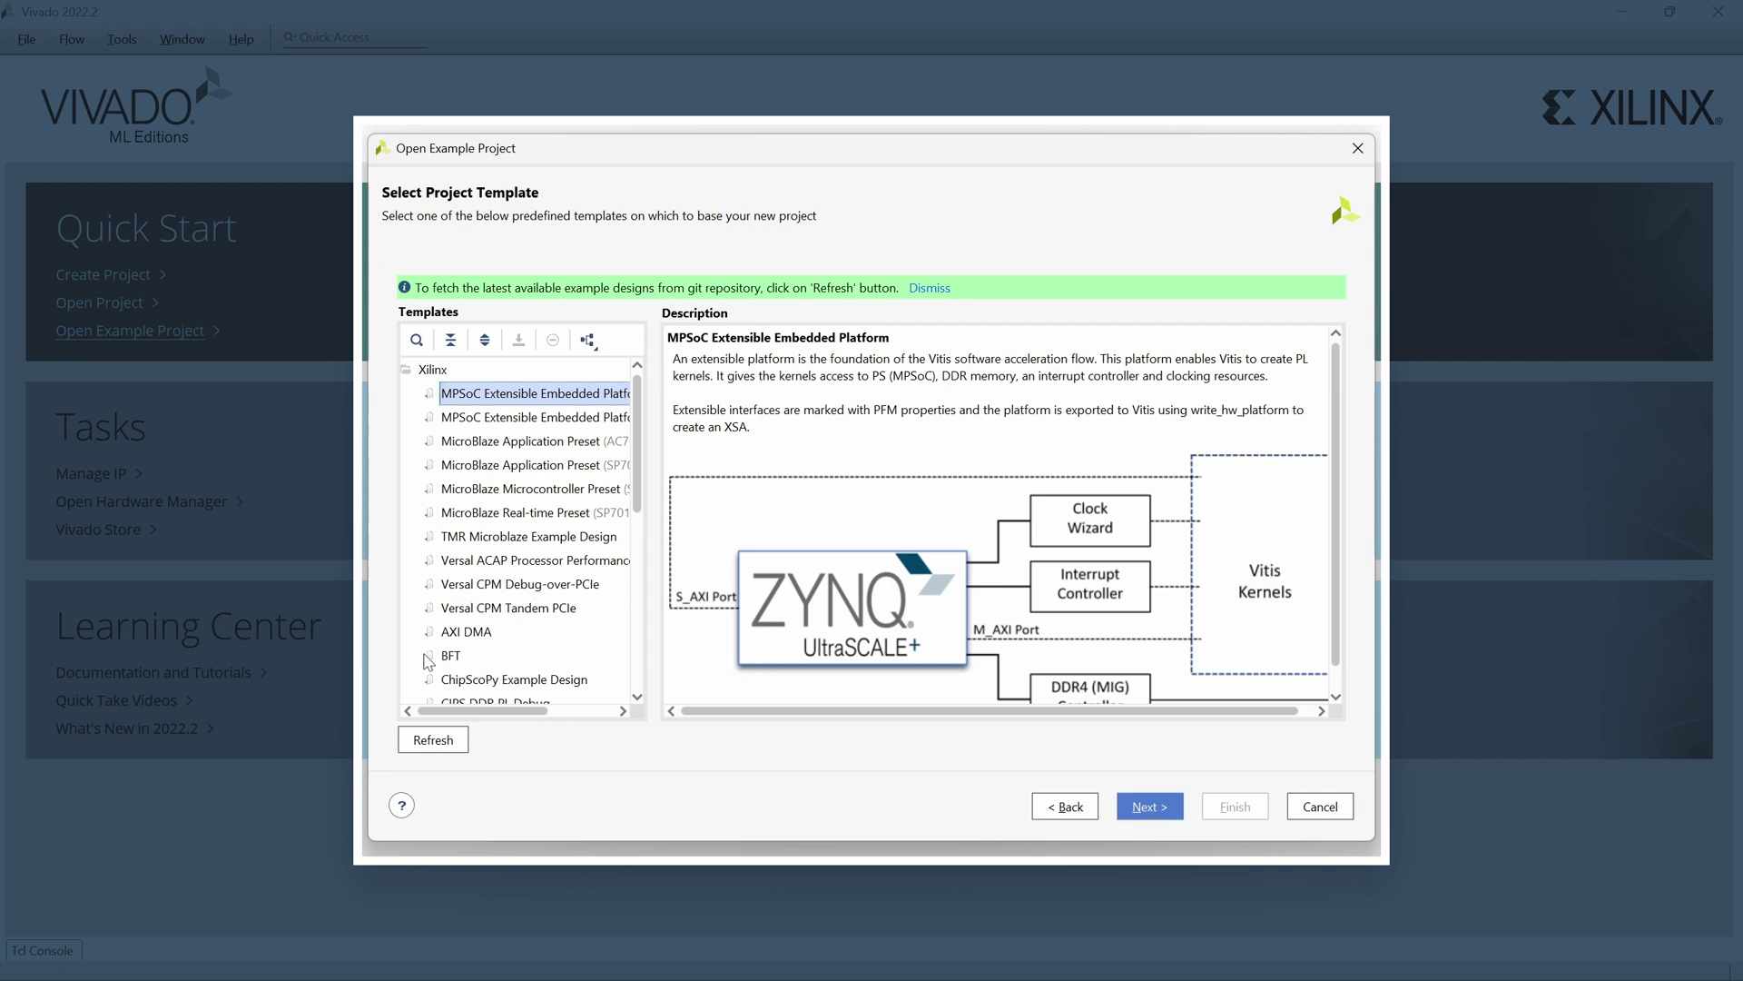
pyautogui.click(451, 657)
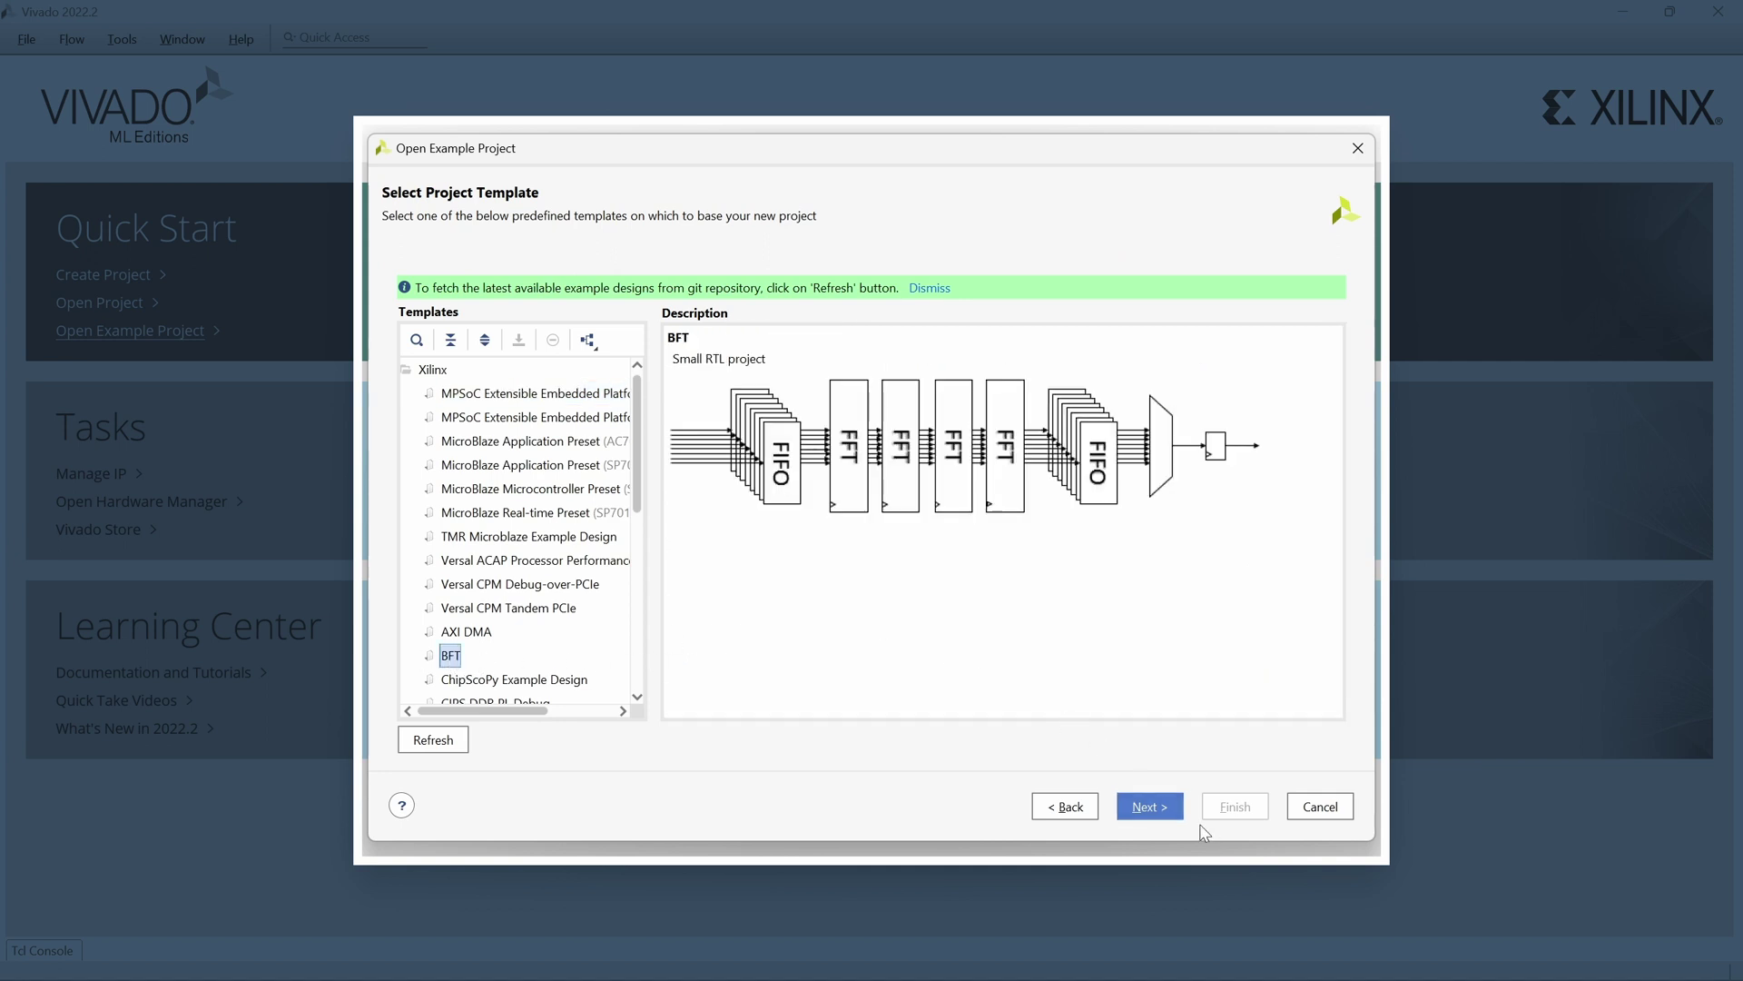
pyautogui.click(1145, 807)
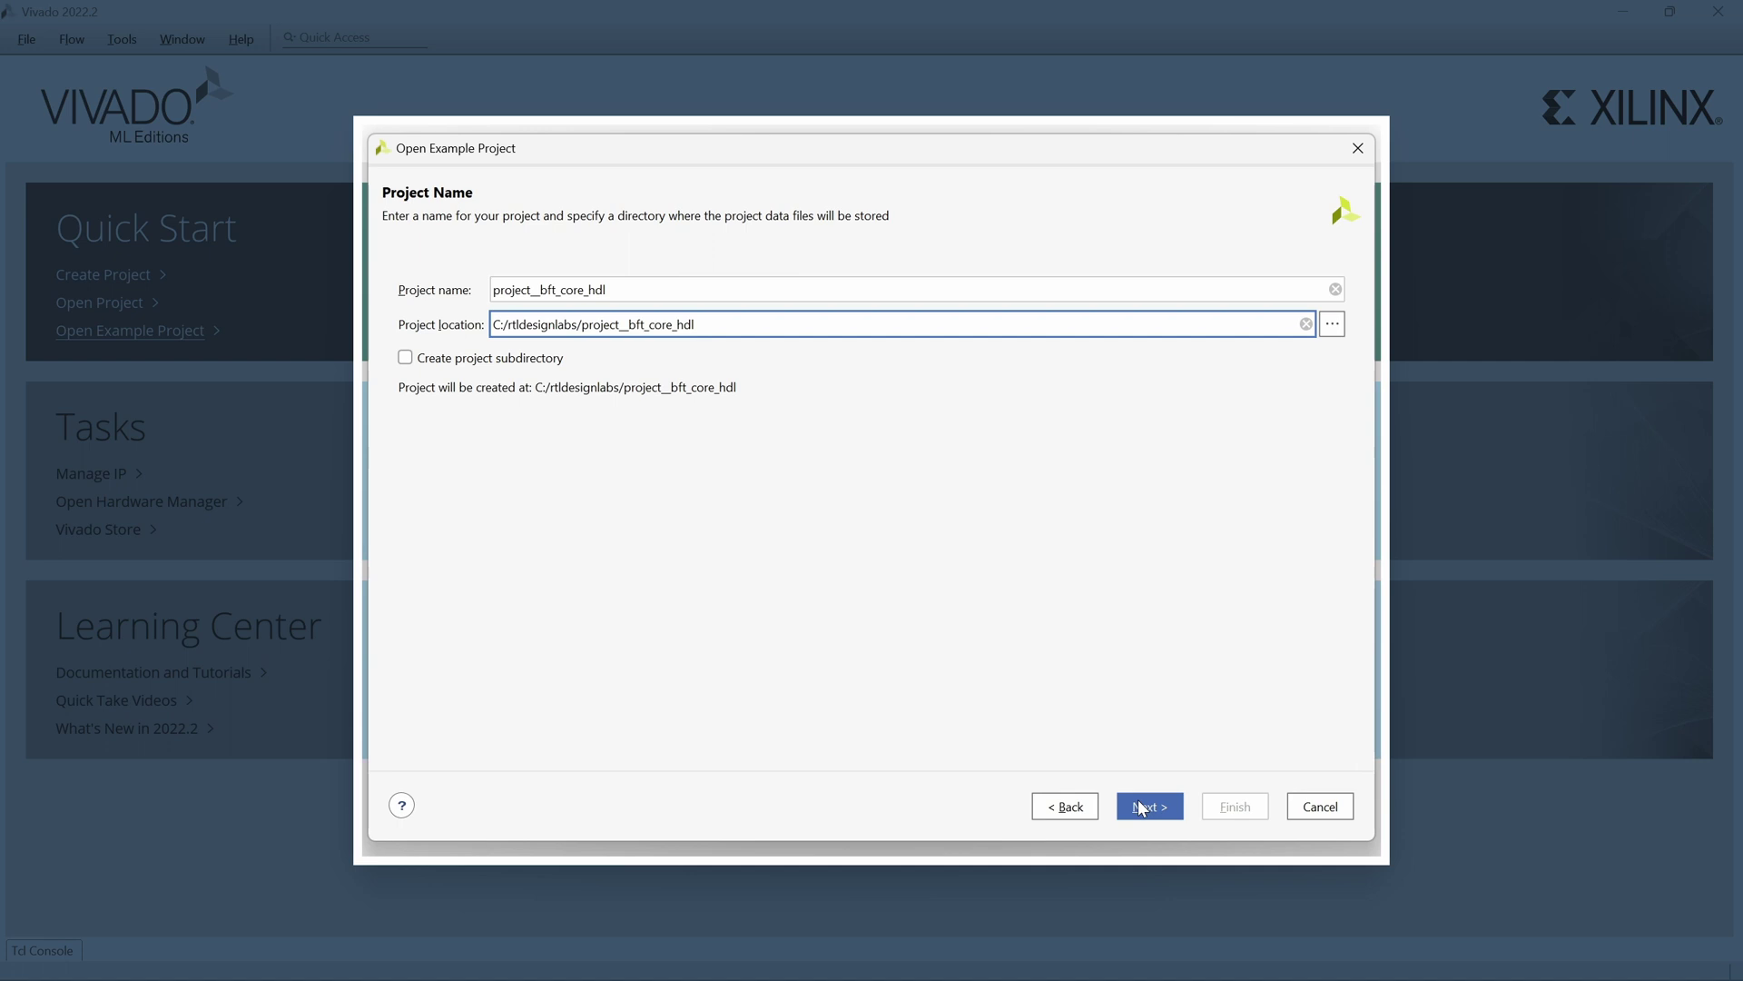
pyautogui.click(1144, 808)
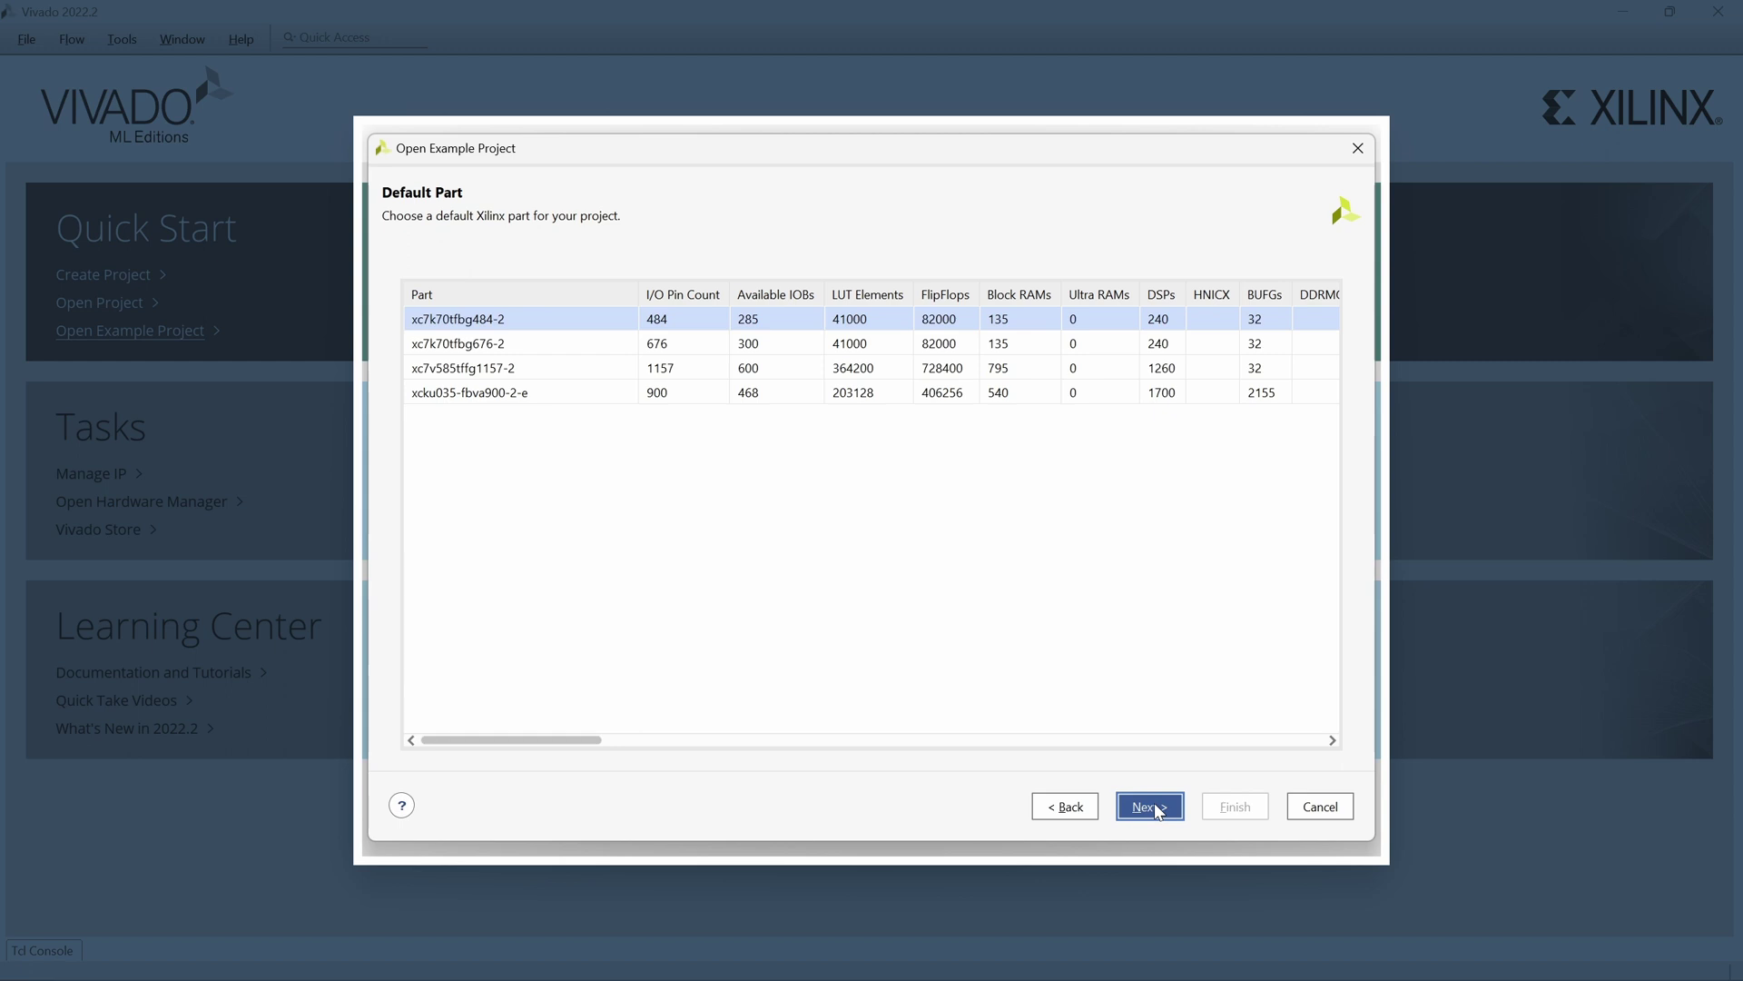
pyautogui.click(1159, 810)
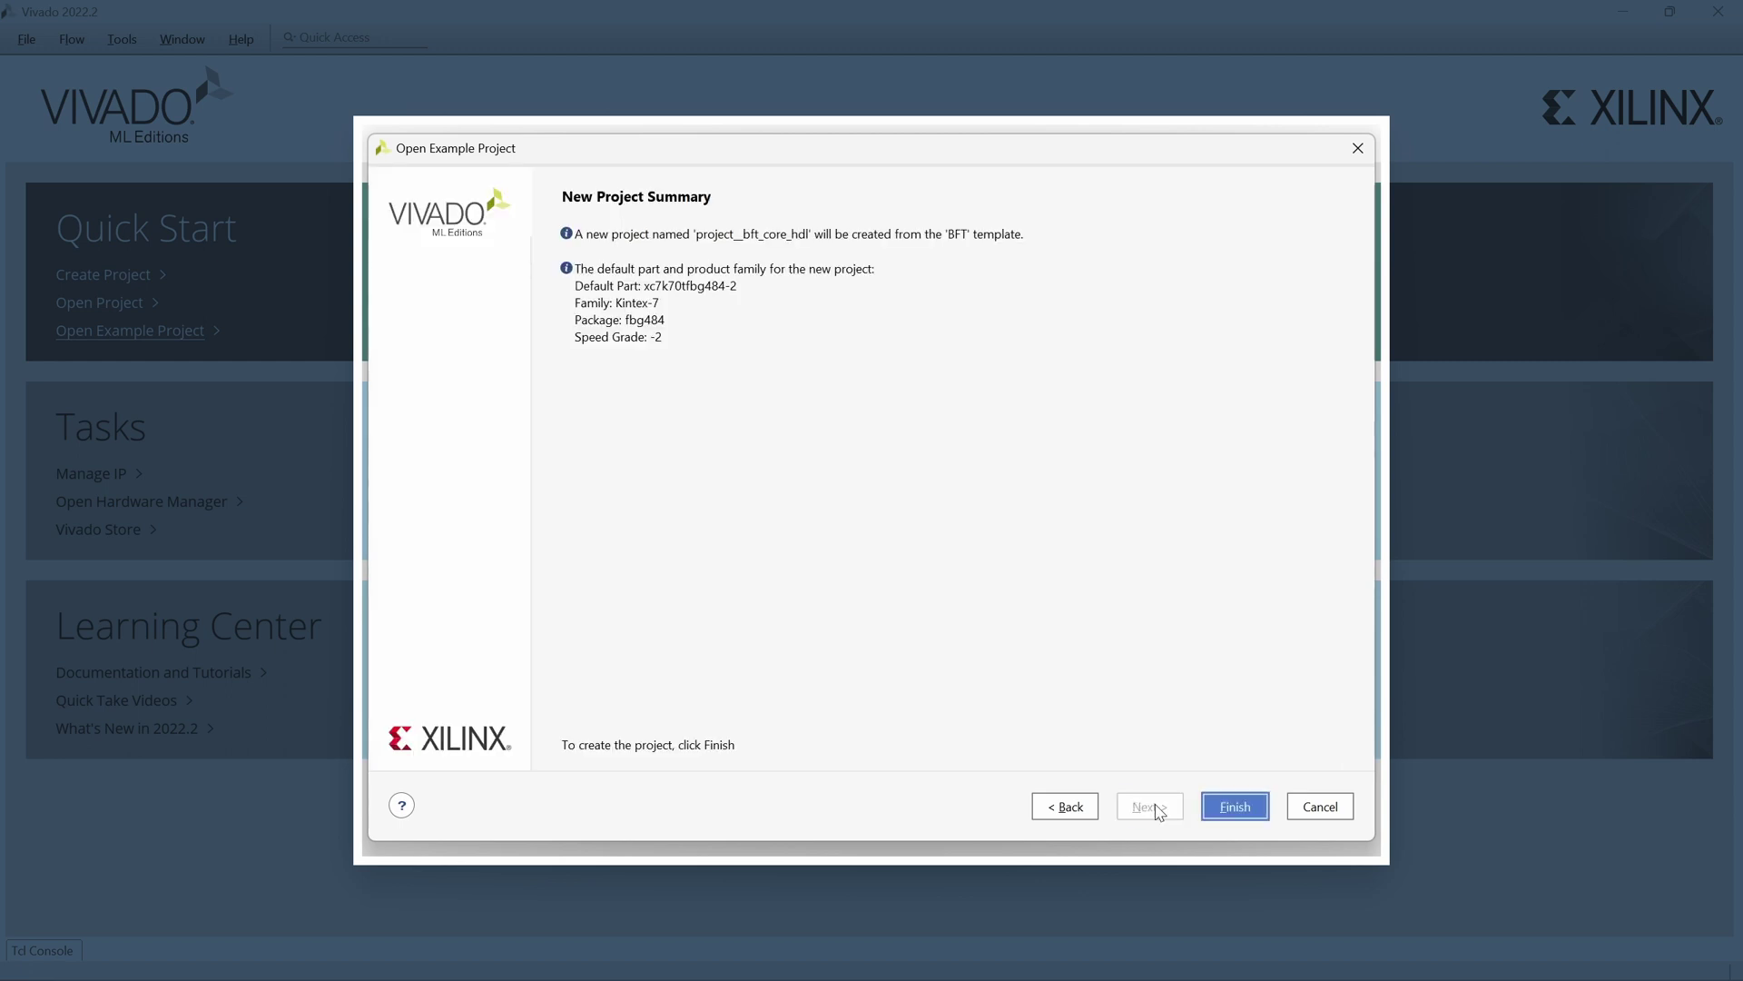
# Finish creating the project and add a widened Incremental column to the Design Runs table.
pyautogui.click(1234, 806)
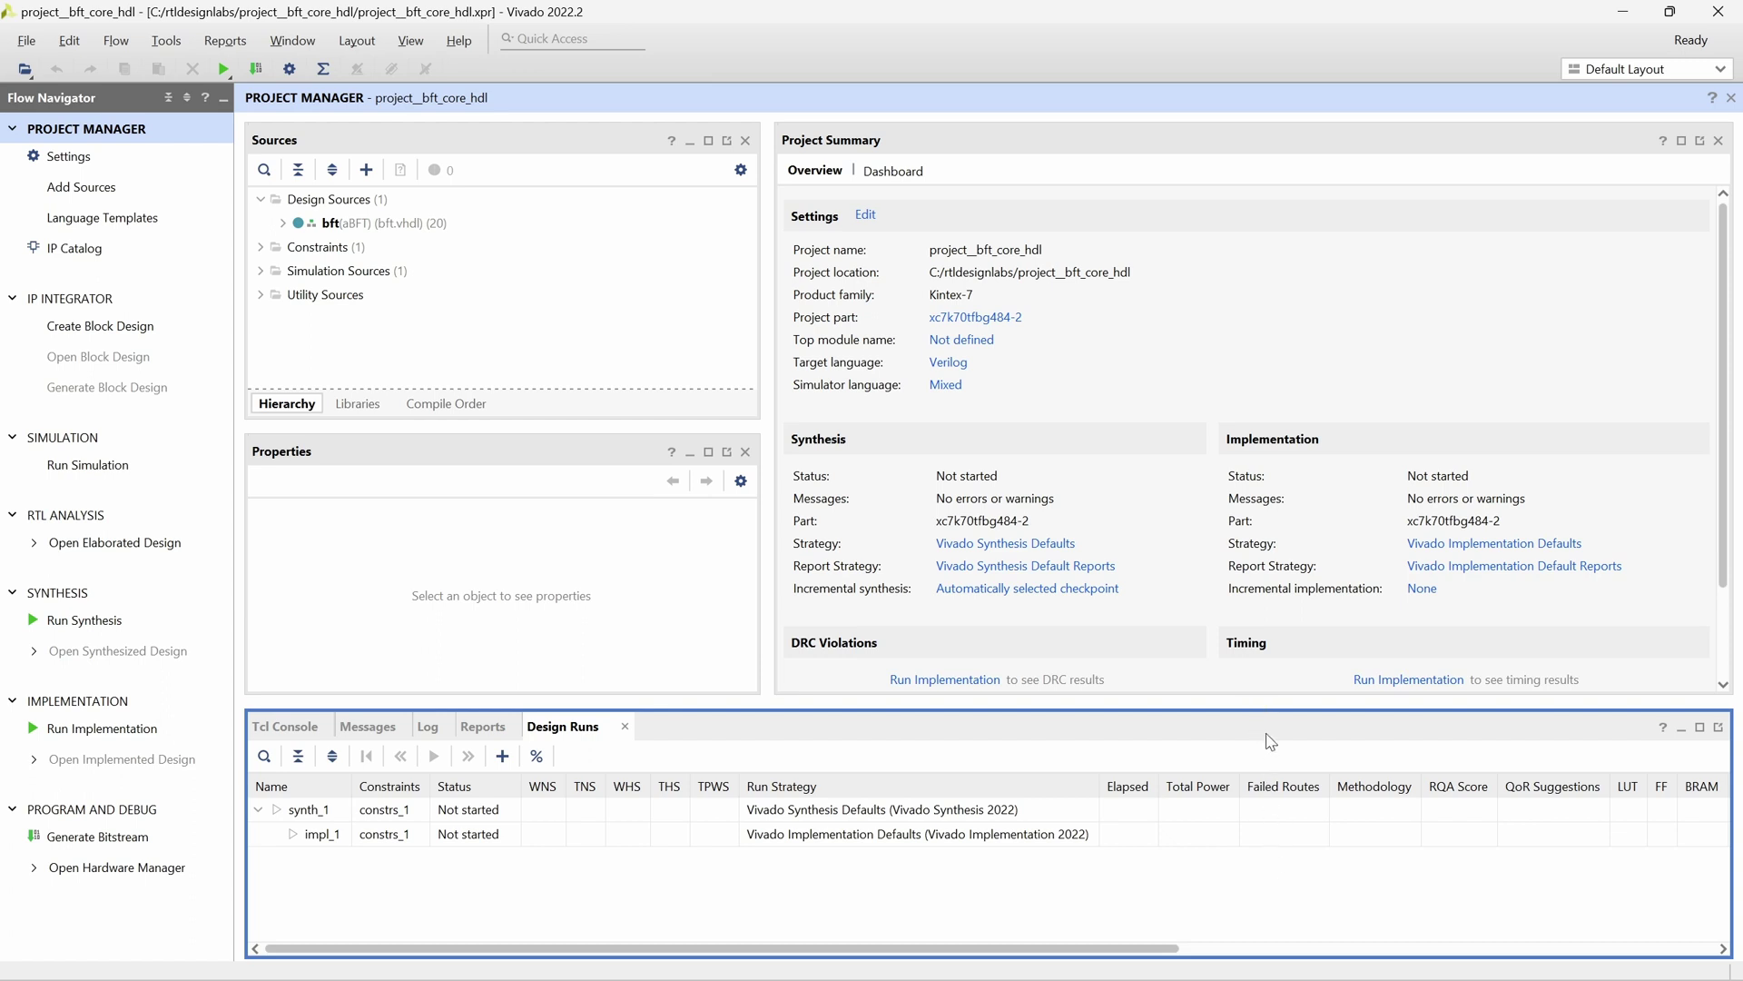
pyautogui.rightClick(1284, 794)
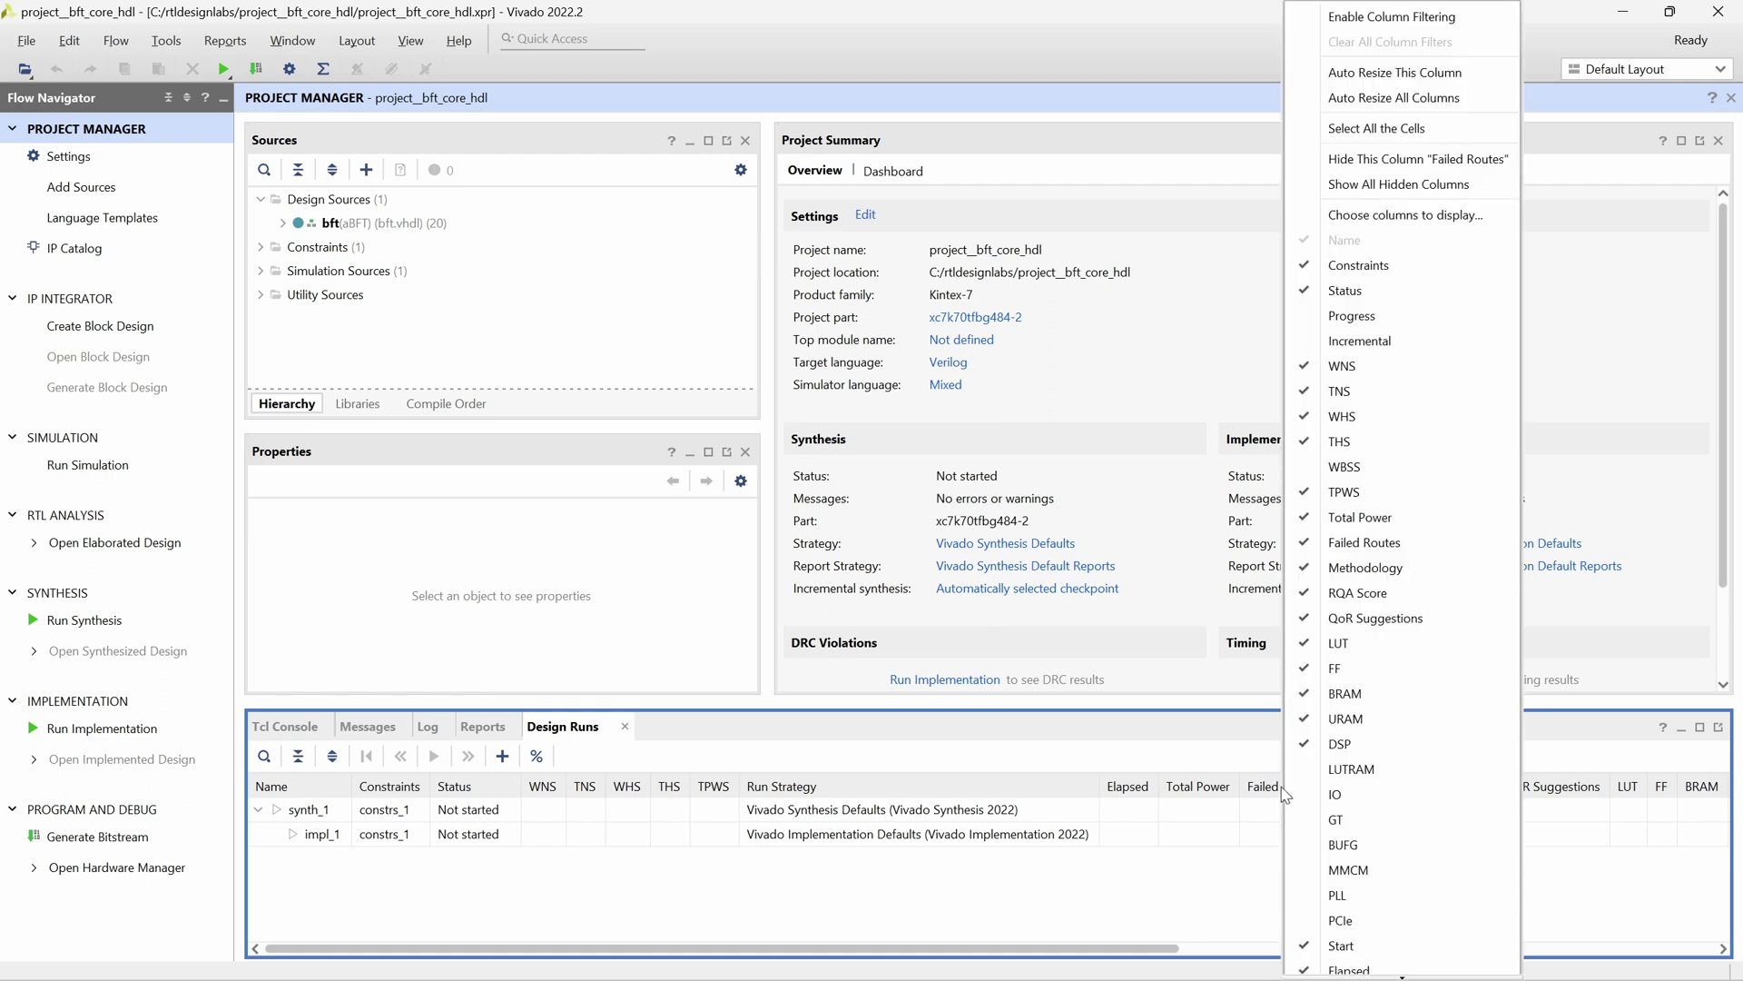
pyautogui.click(1373, 344)
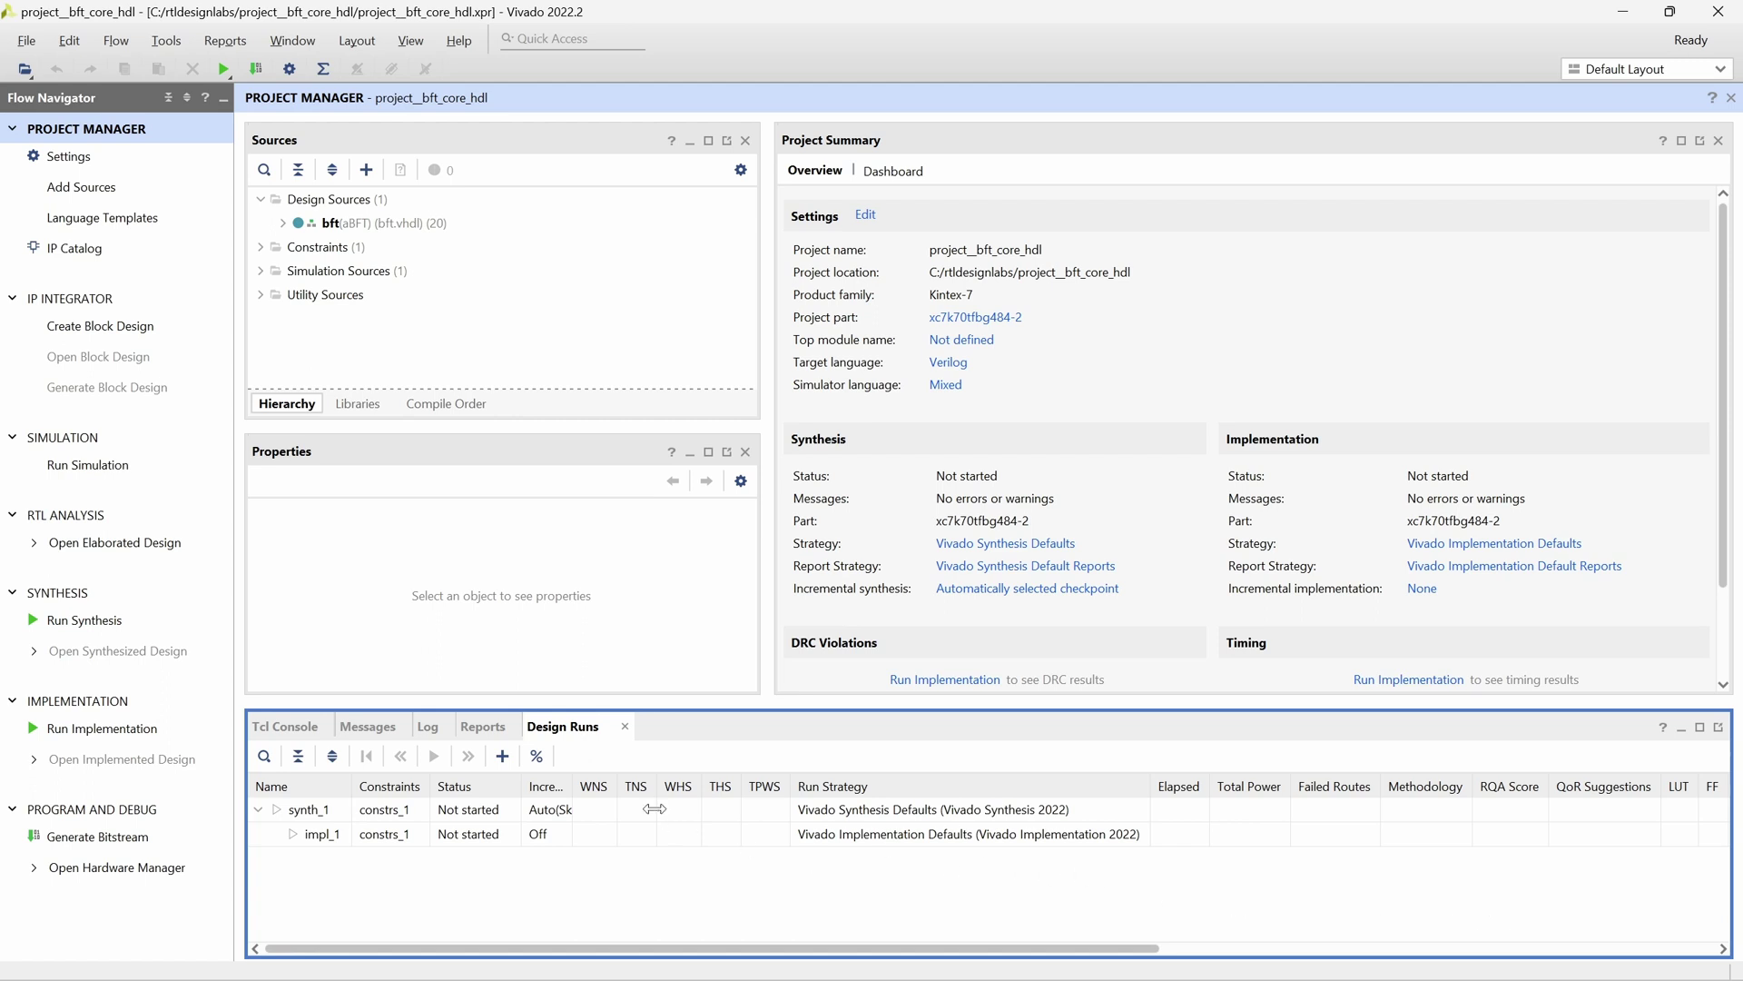
pyautogui.moveTo(572, 782); pyautogui.dragTo(621, 794)
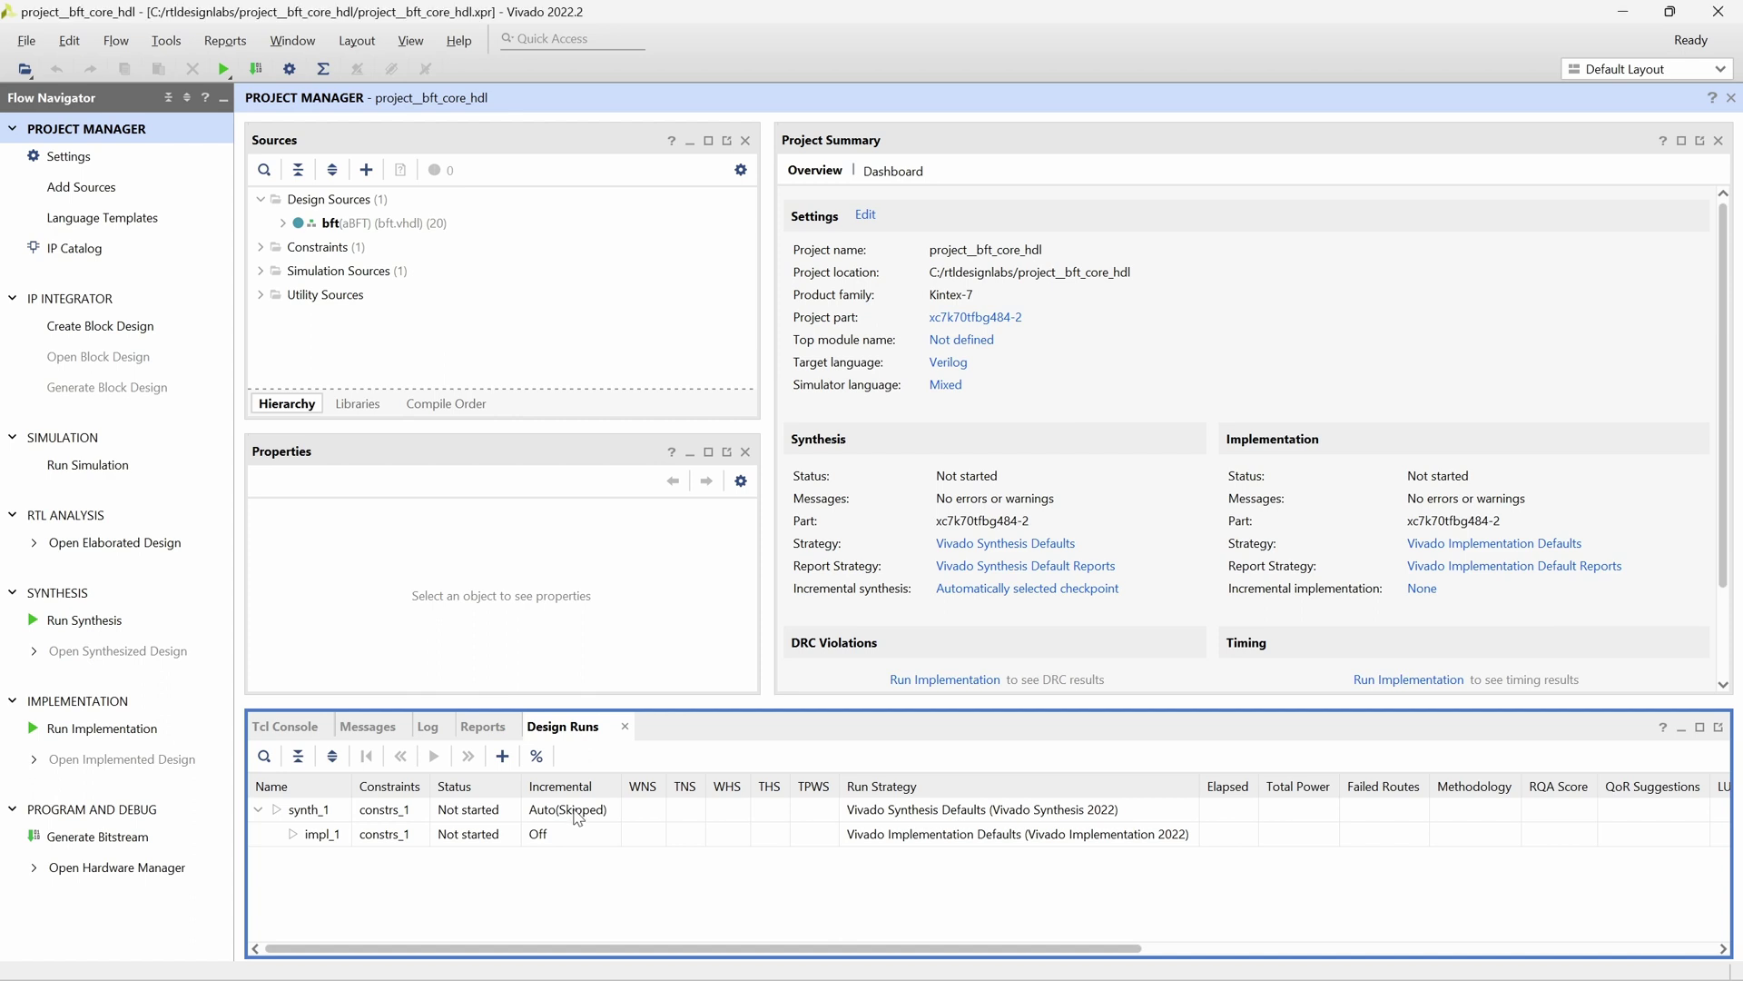
# Disable incremental synthesis for the synth_1 run.
pyautogui.click(345, 817)
pyautogui.rightClick(338, 817)
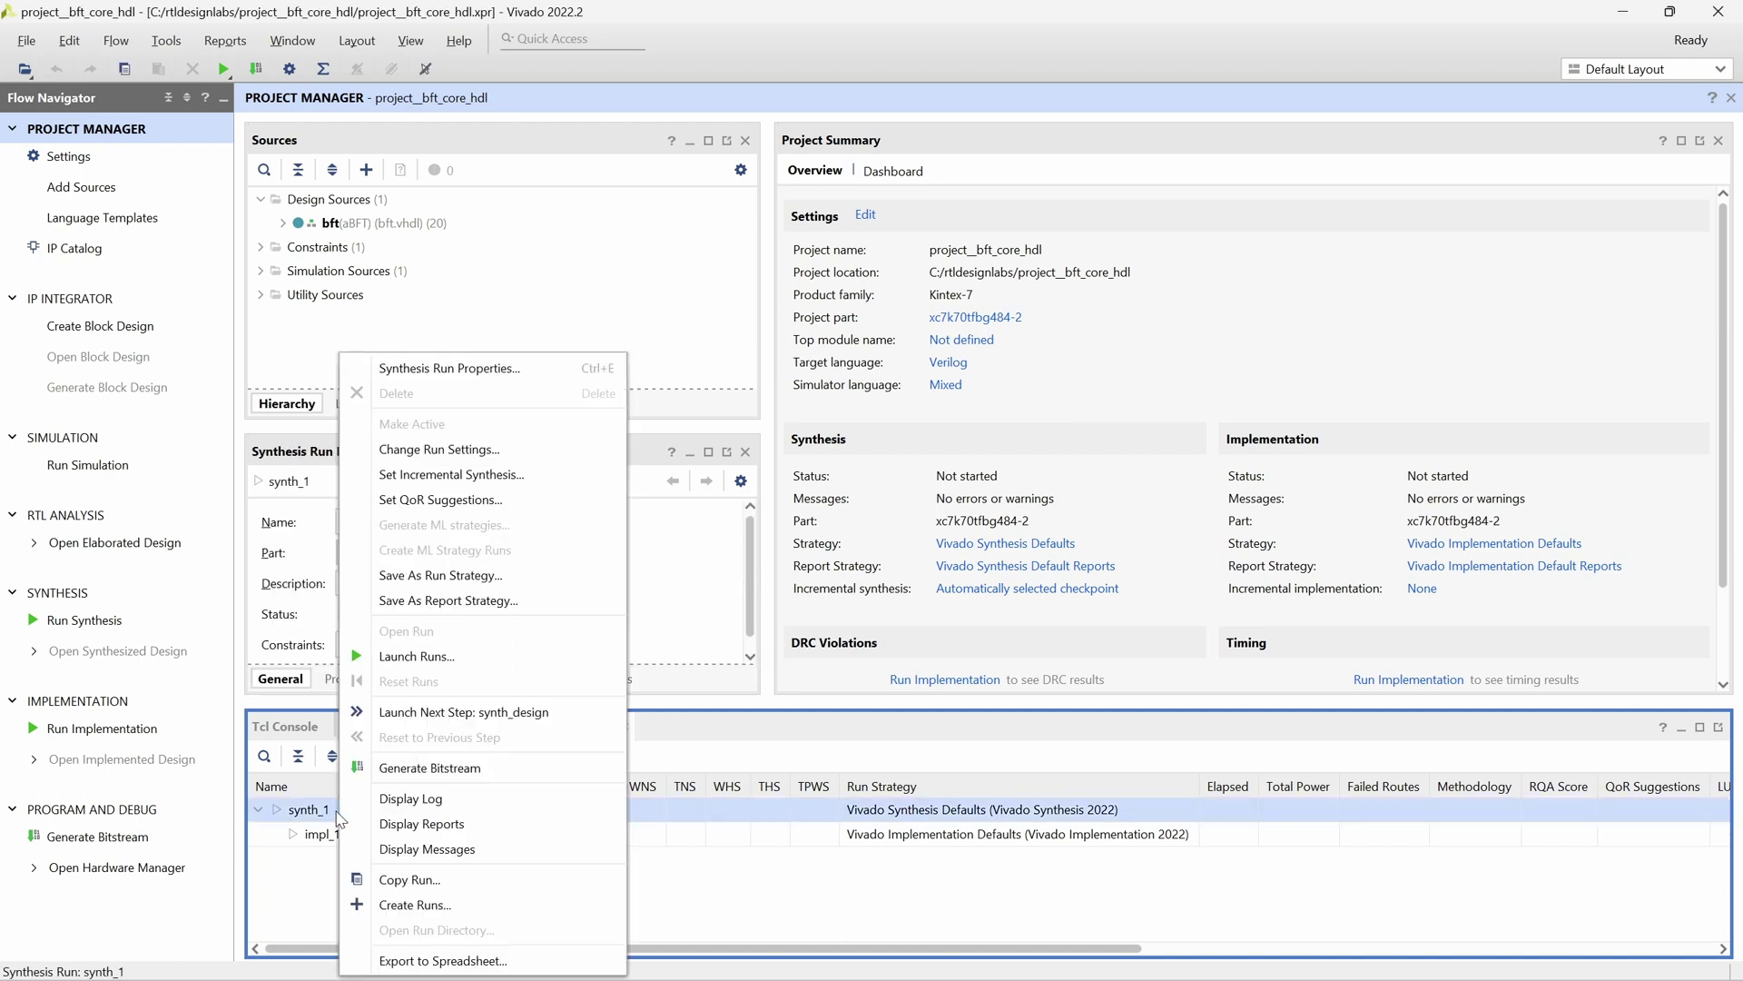
pyautogui.click(467, 481)
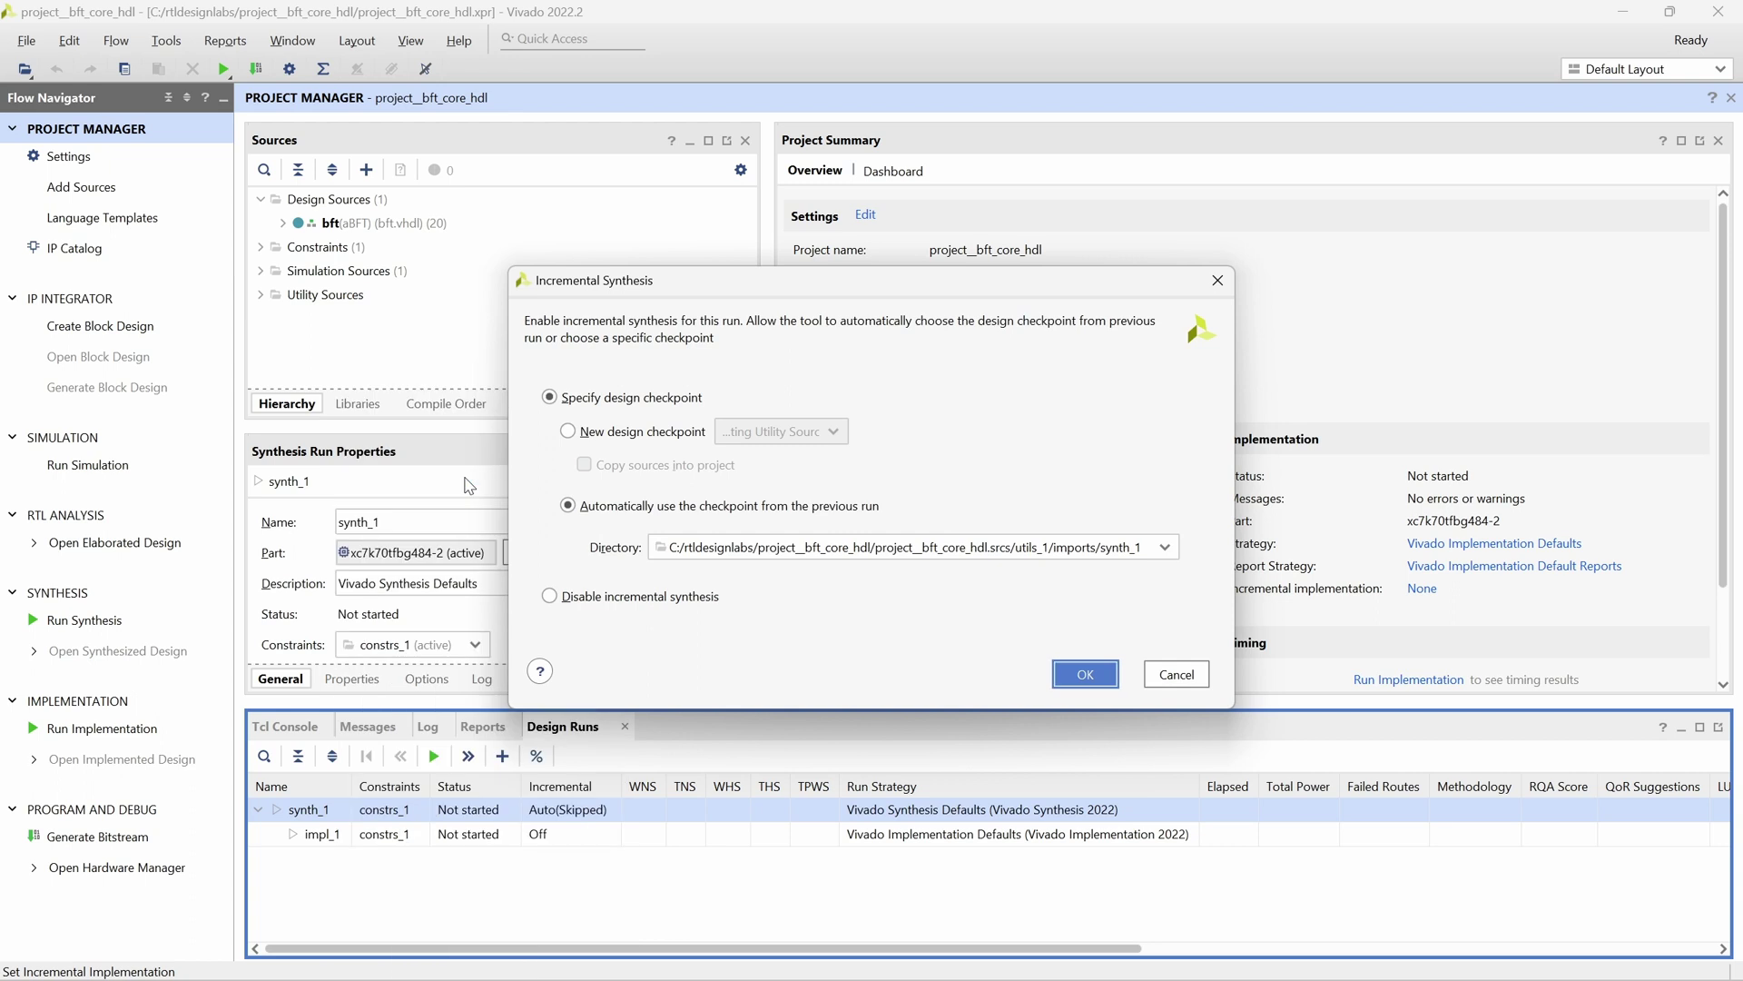
pyautogui.click(549, 596)
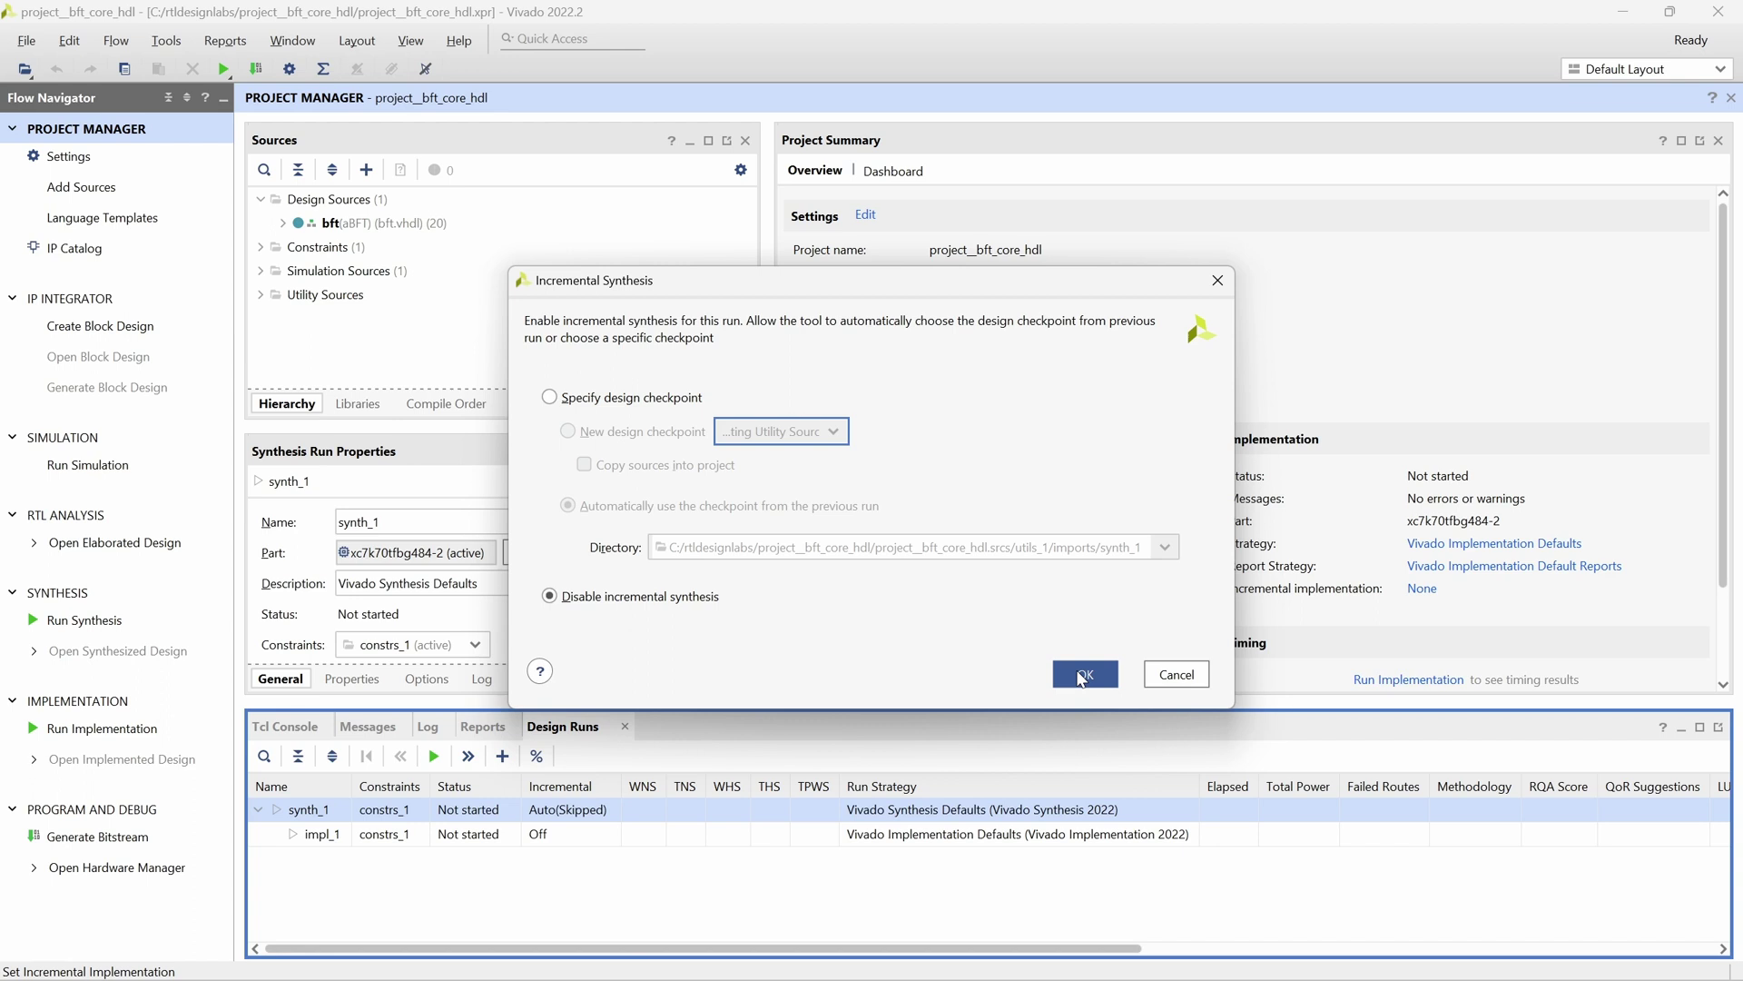
pyautogui.click(1082, 677)
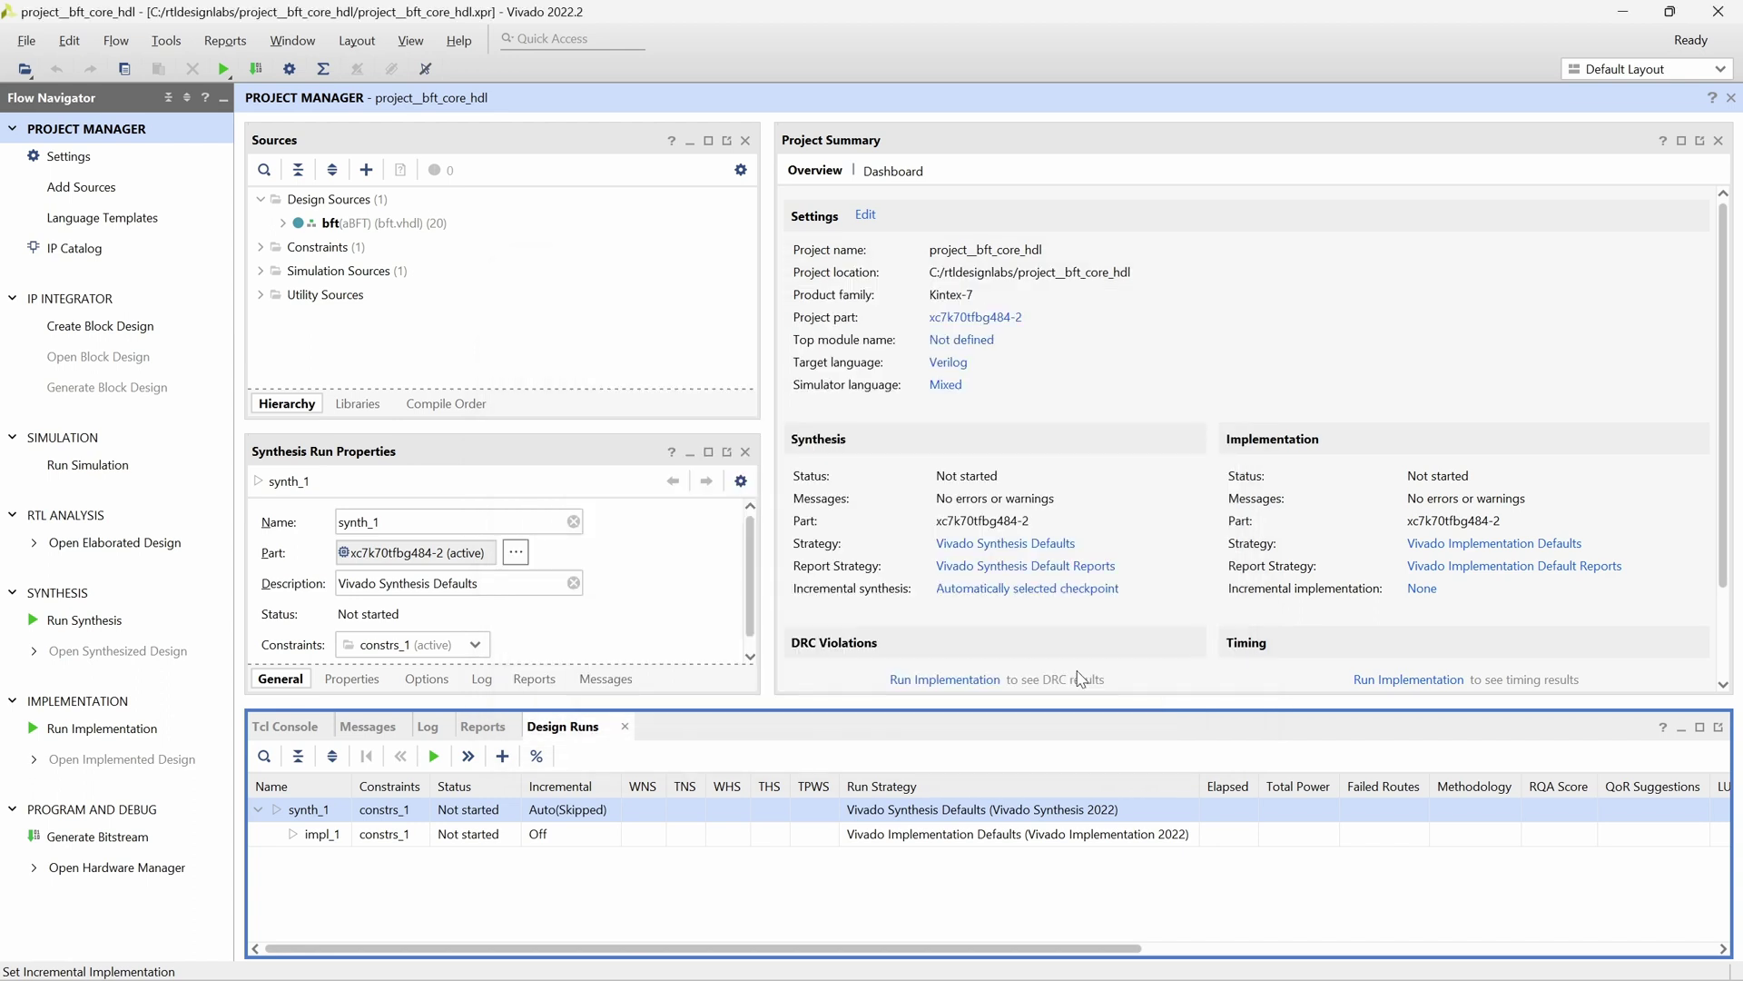
# Set impl_1 incremental implementation to automatically use the previous run's checkpoint.
pyautogui.rightClick(550, 843)
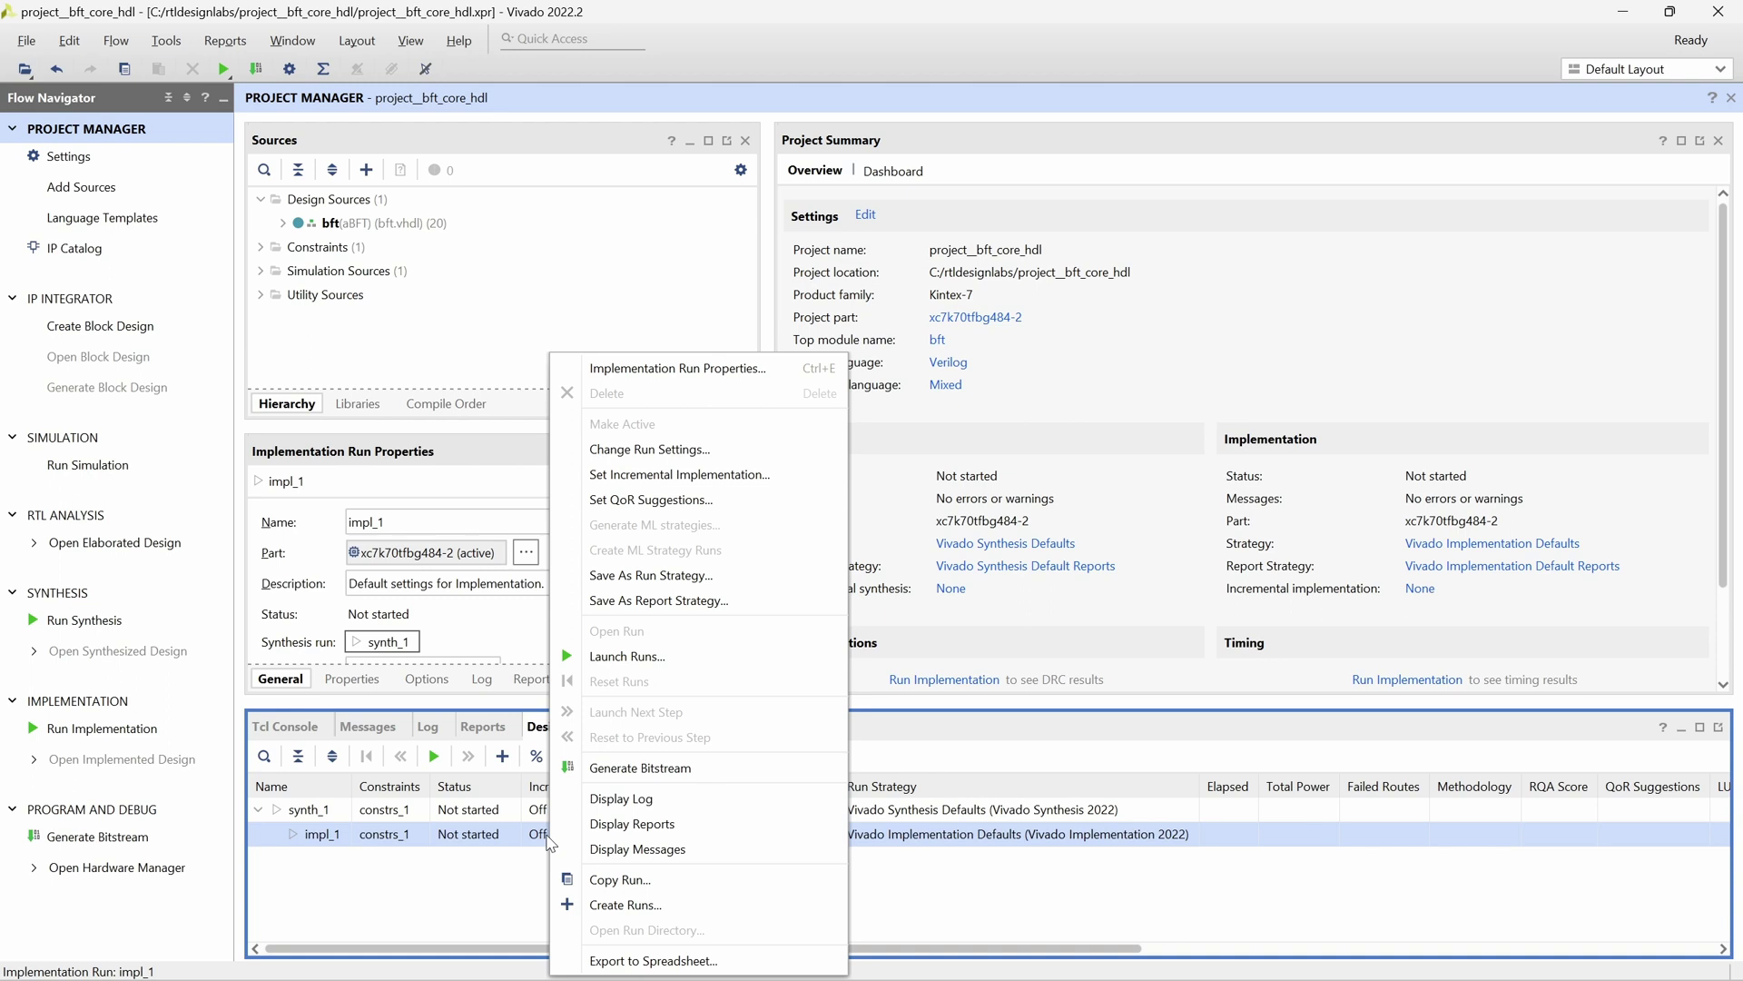
pyautogui.click(661, 477)
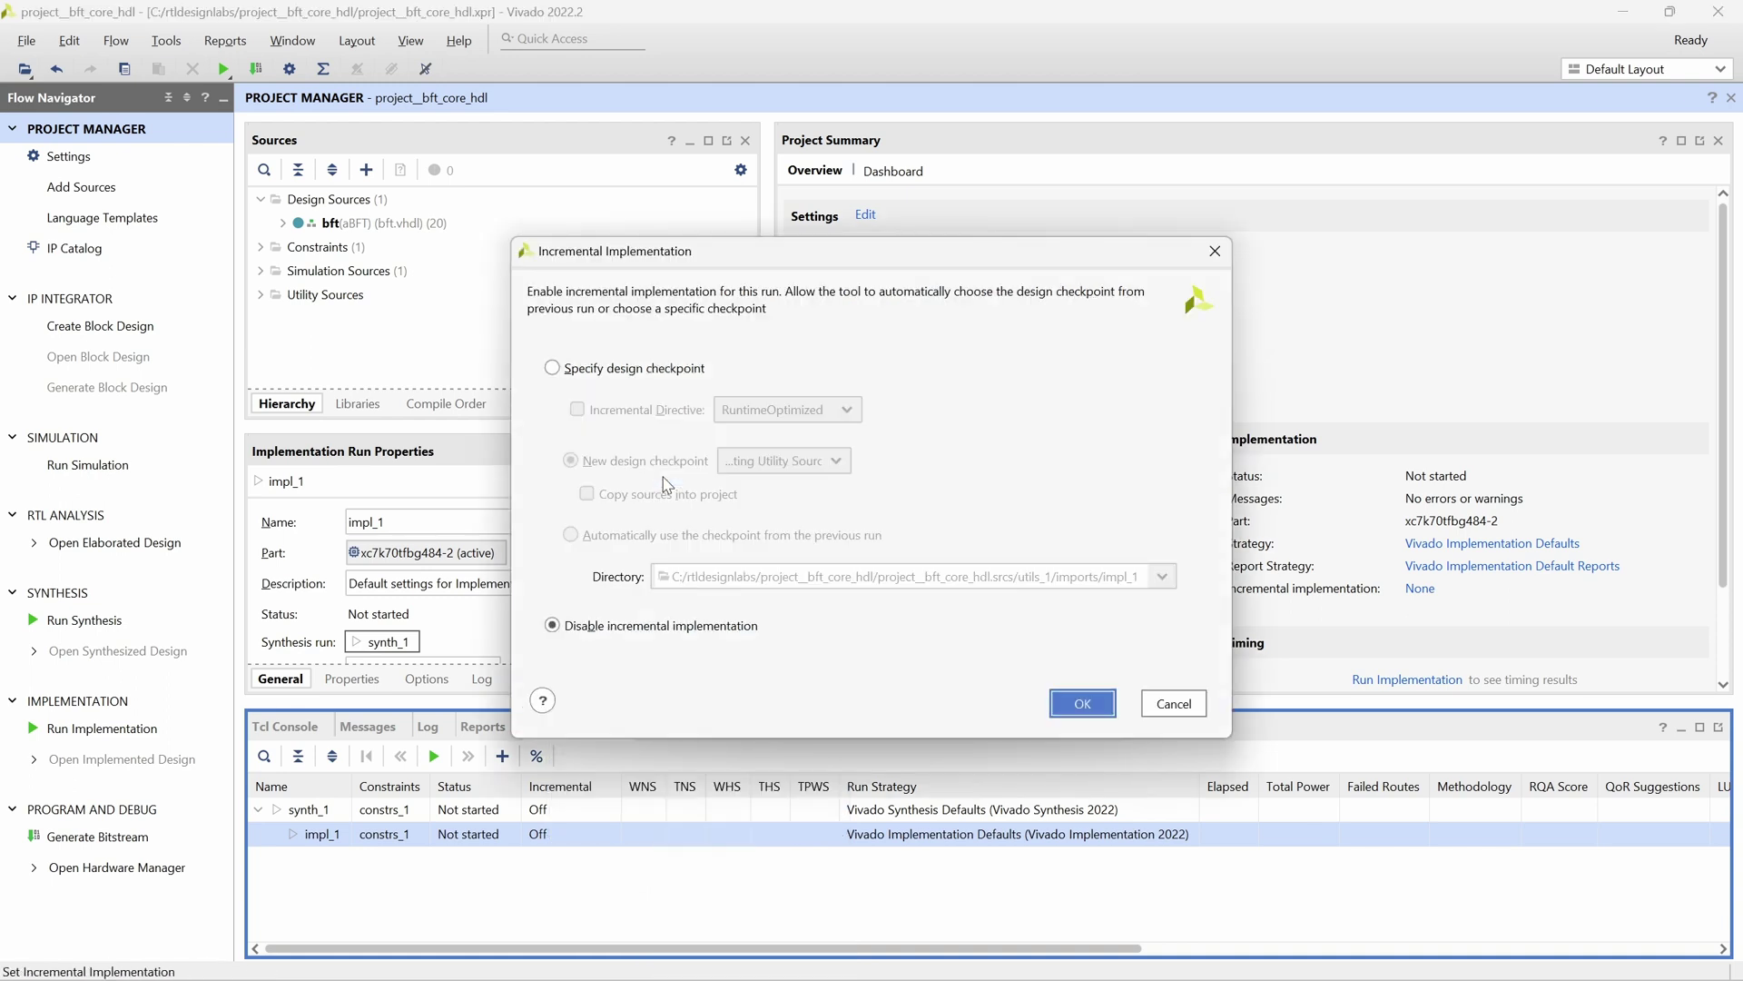
pyautogui.click(552, 368)
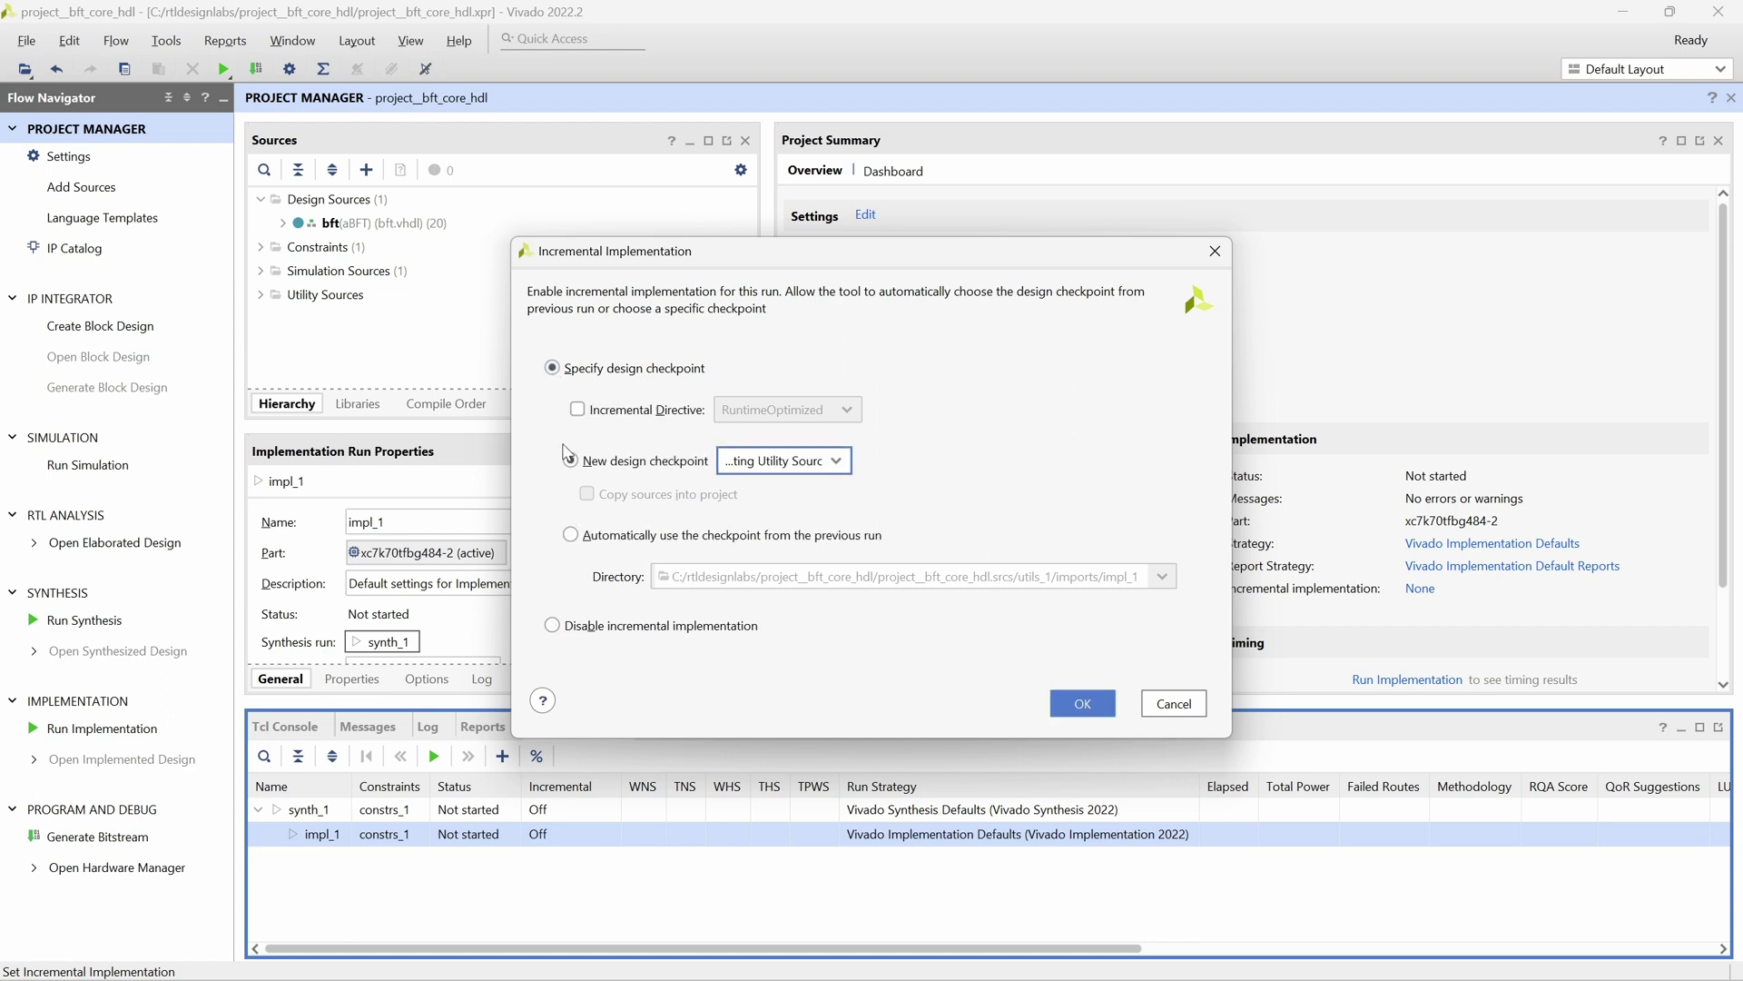
pyautogui.click(571, 535)
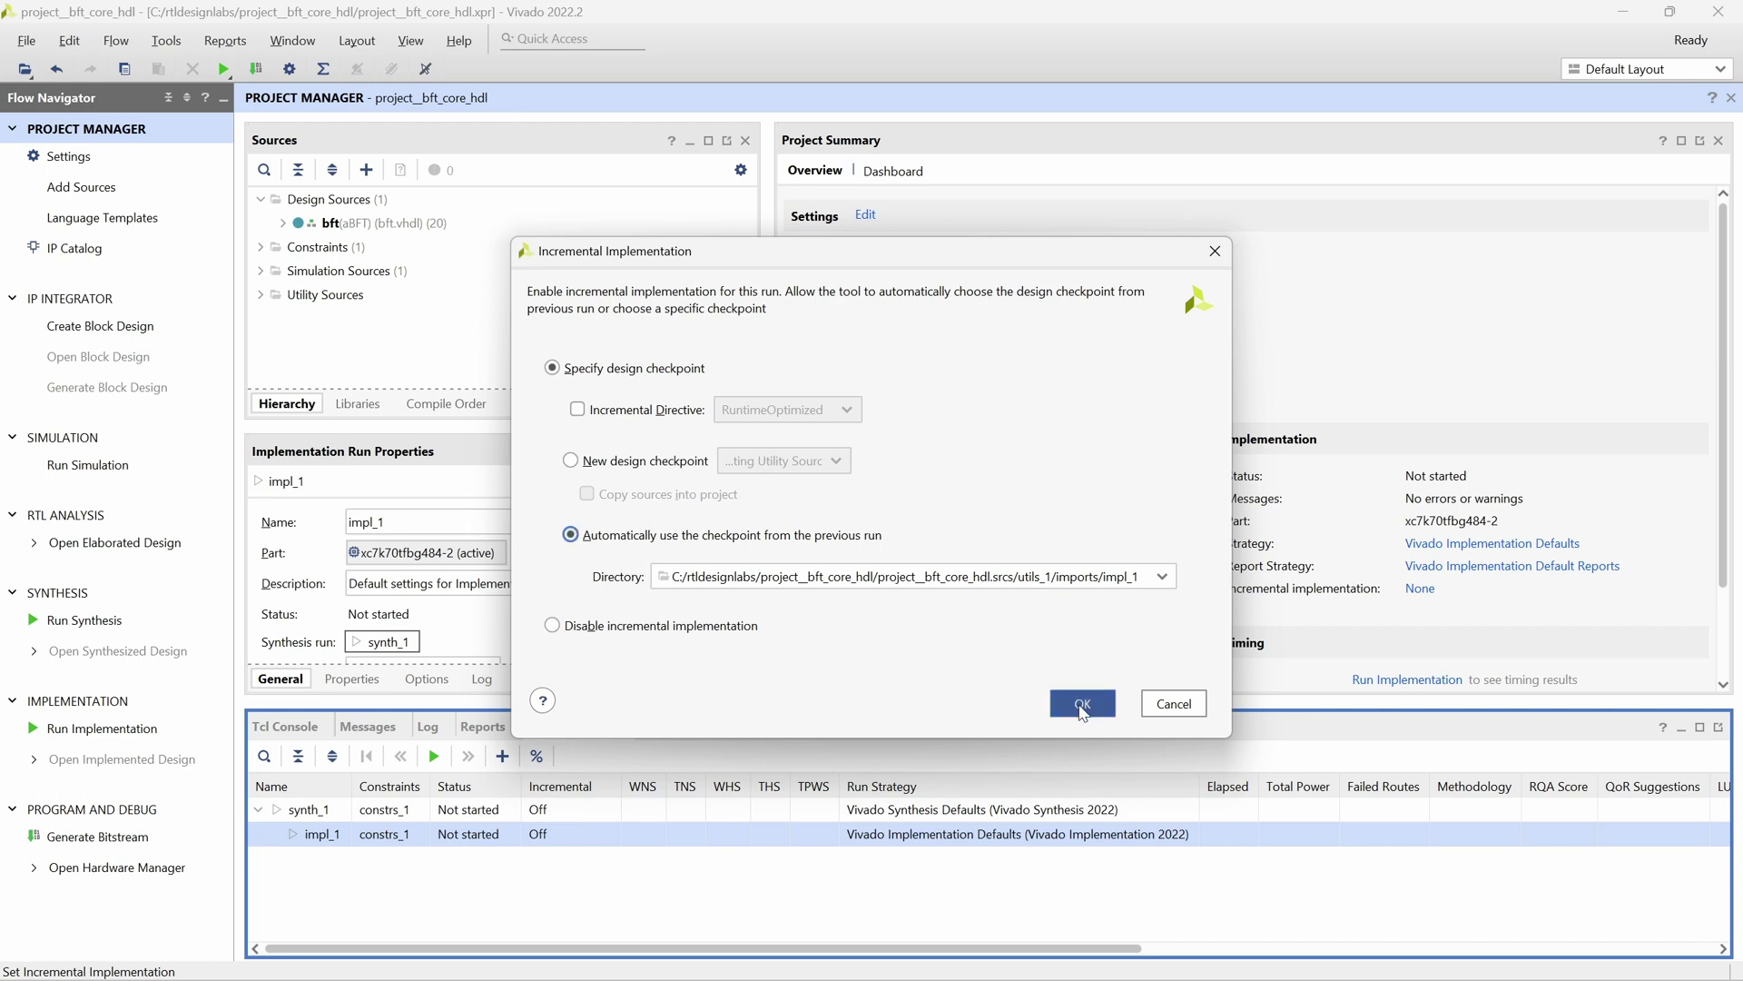
pyautogui.click(1083, 705)
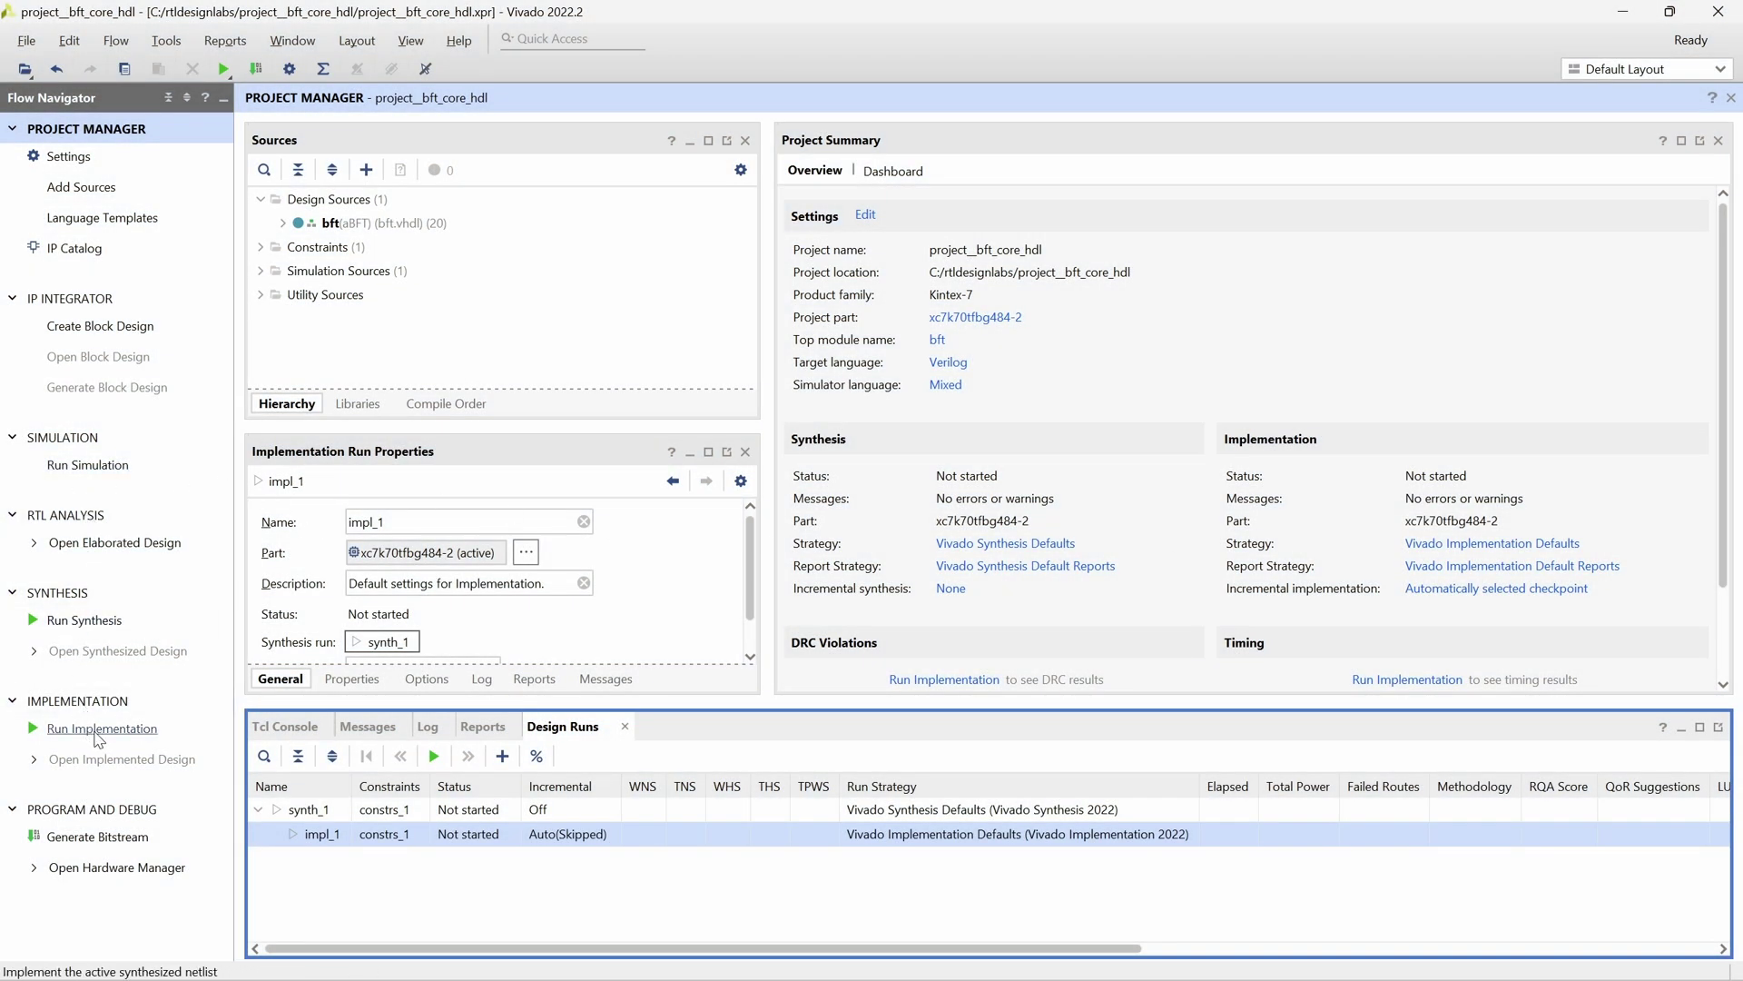
# Run synthesis then implementation locally, and close the completion notice when both finish.
pyautogui.click(98, 729)
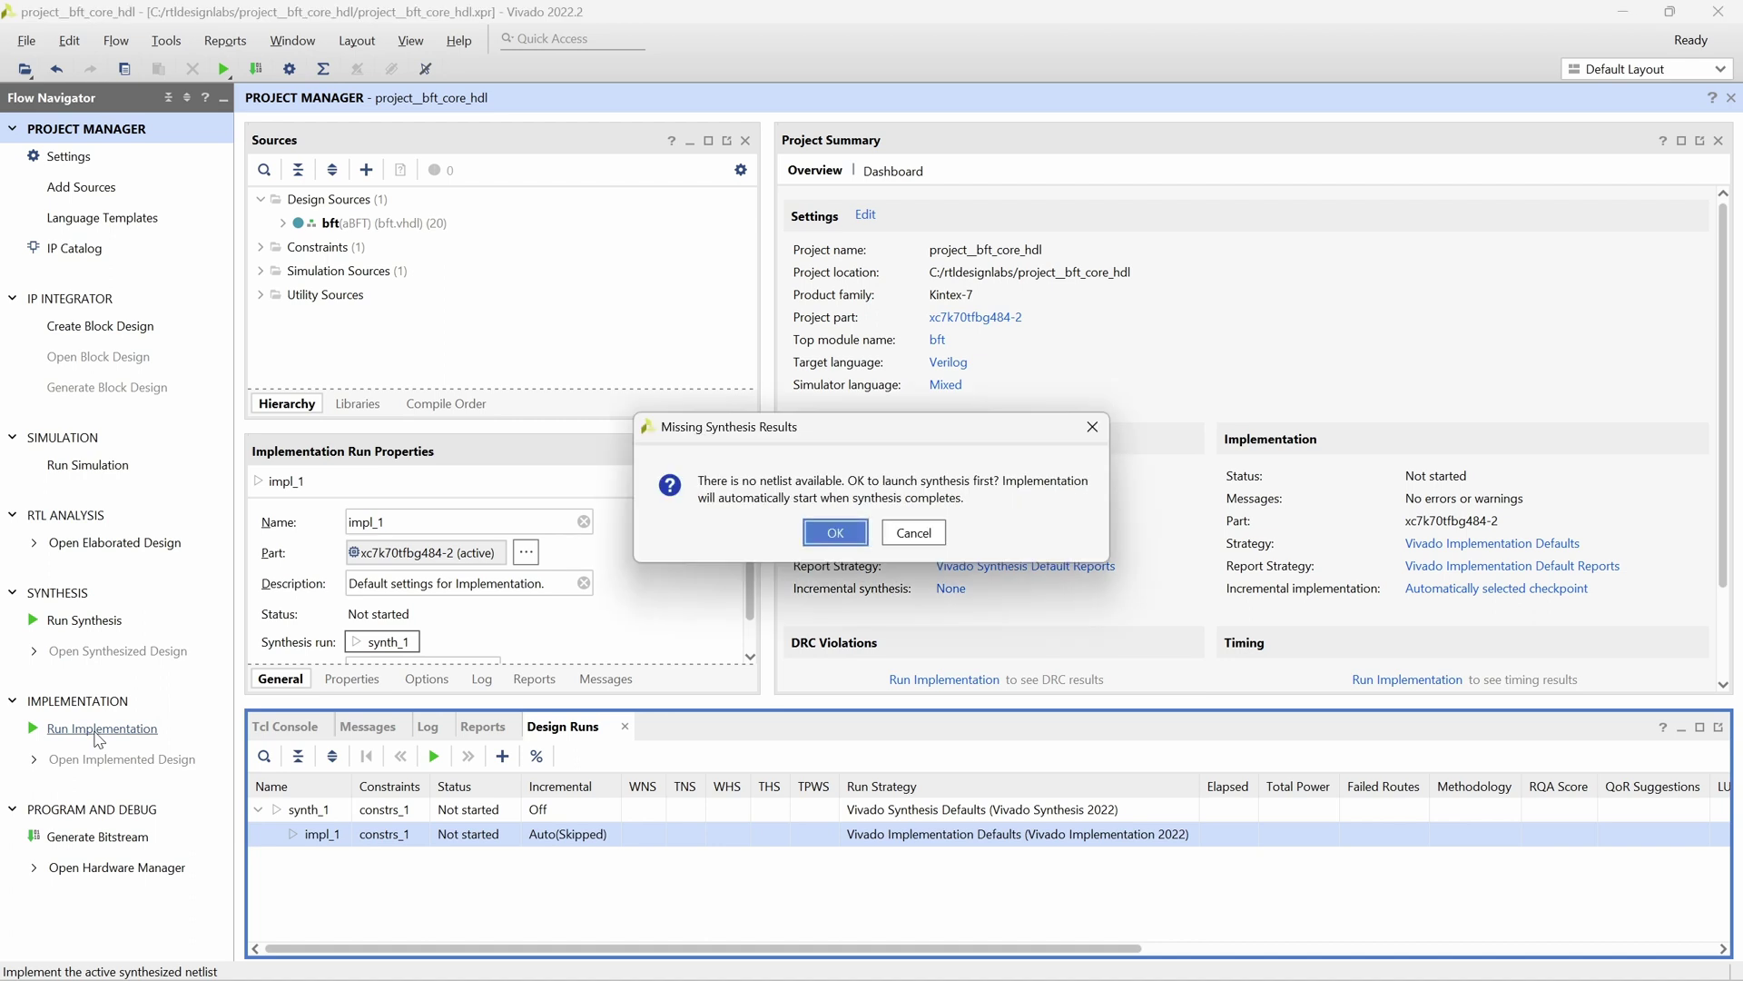
pyautogui.click(834, 534)
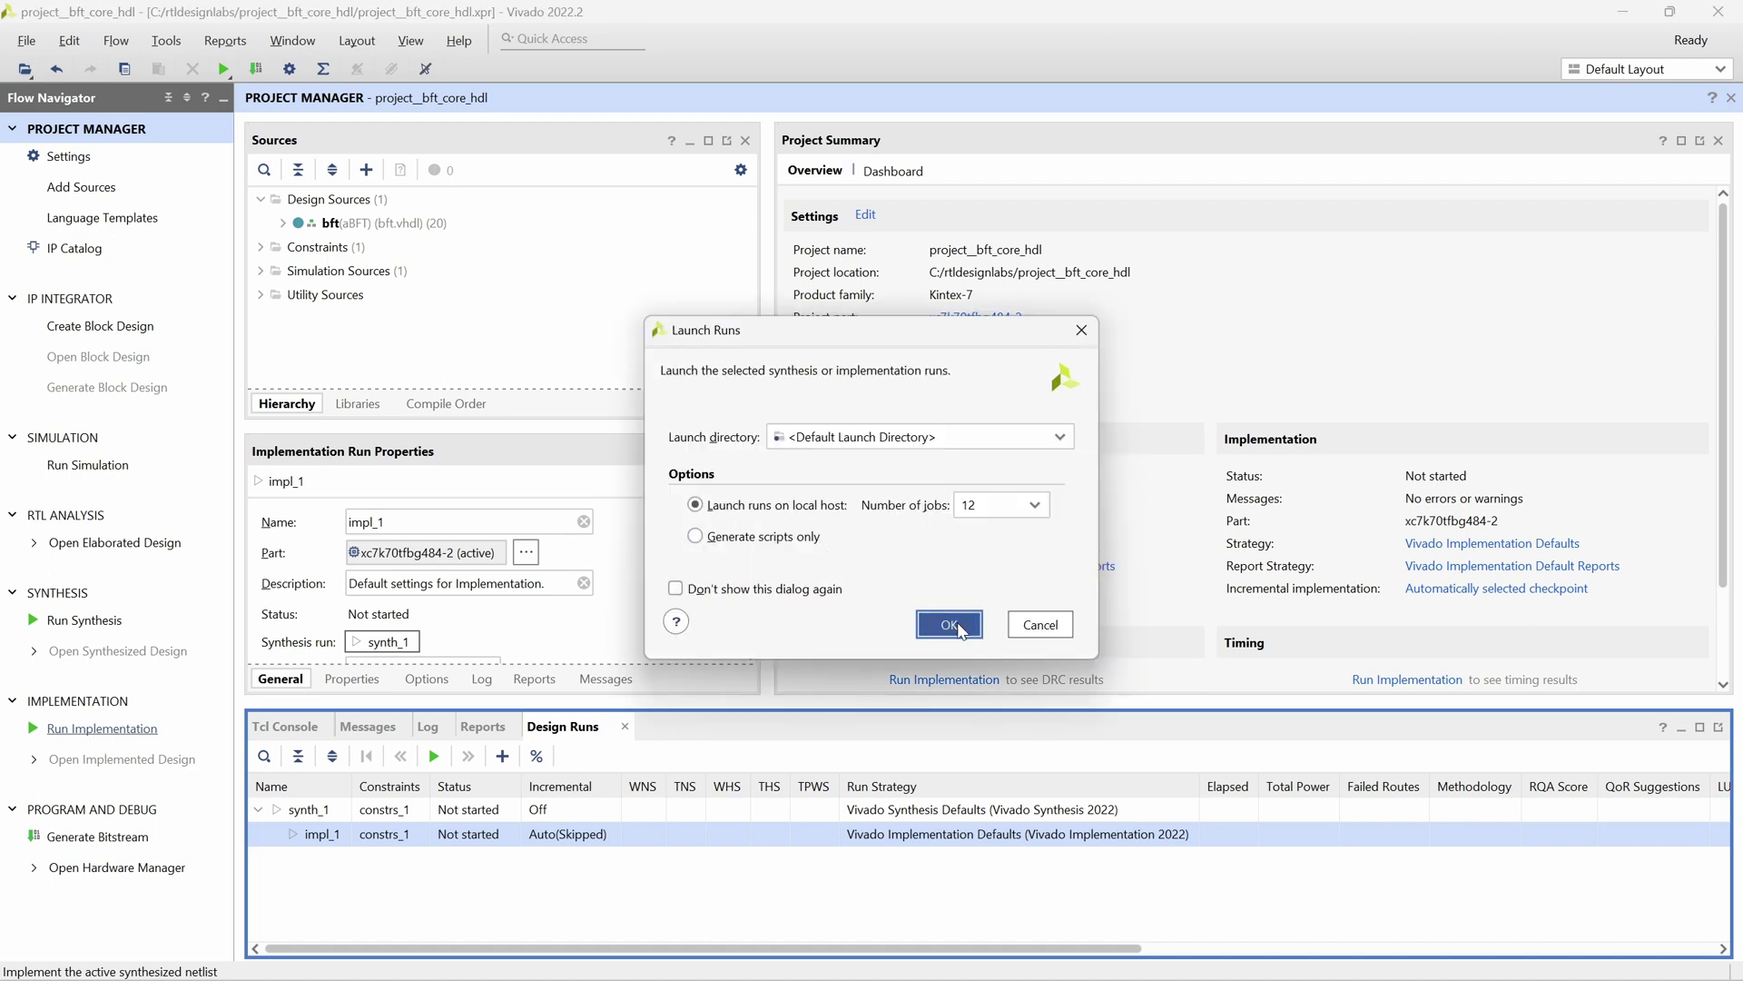
pyautogui.click(948, 624)
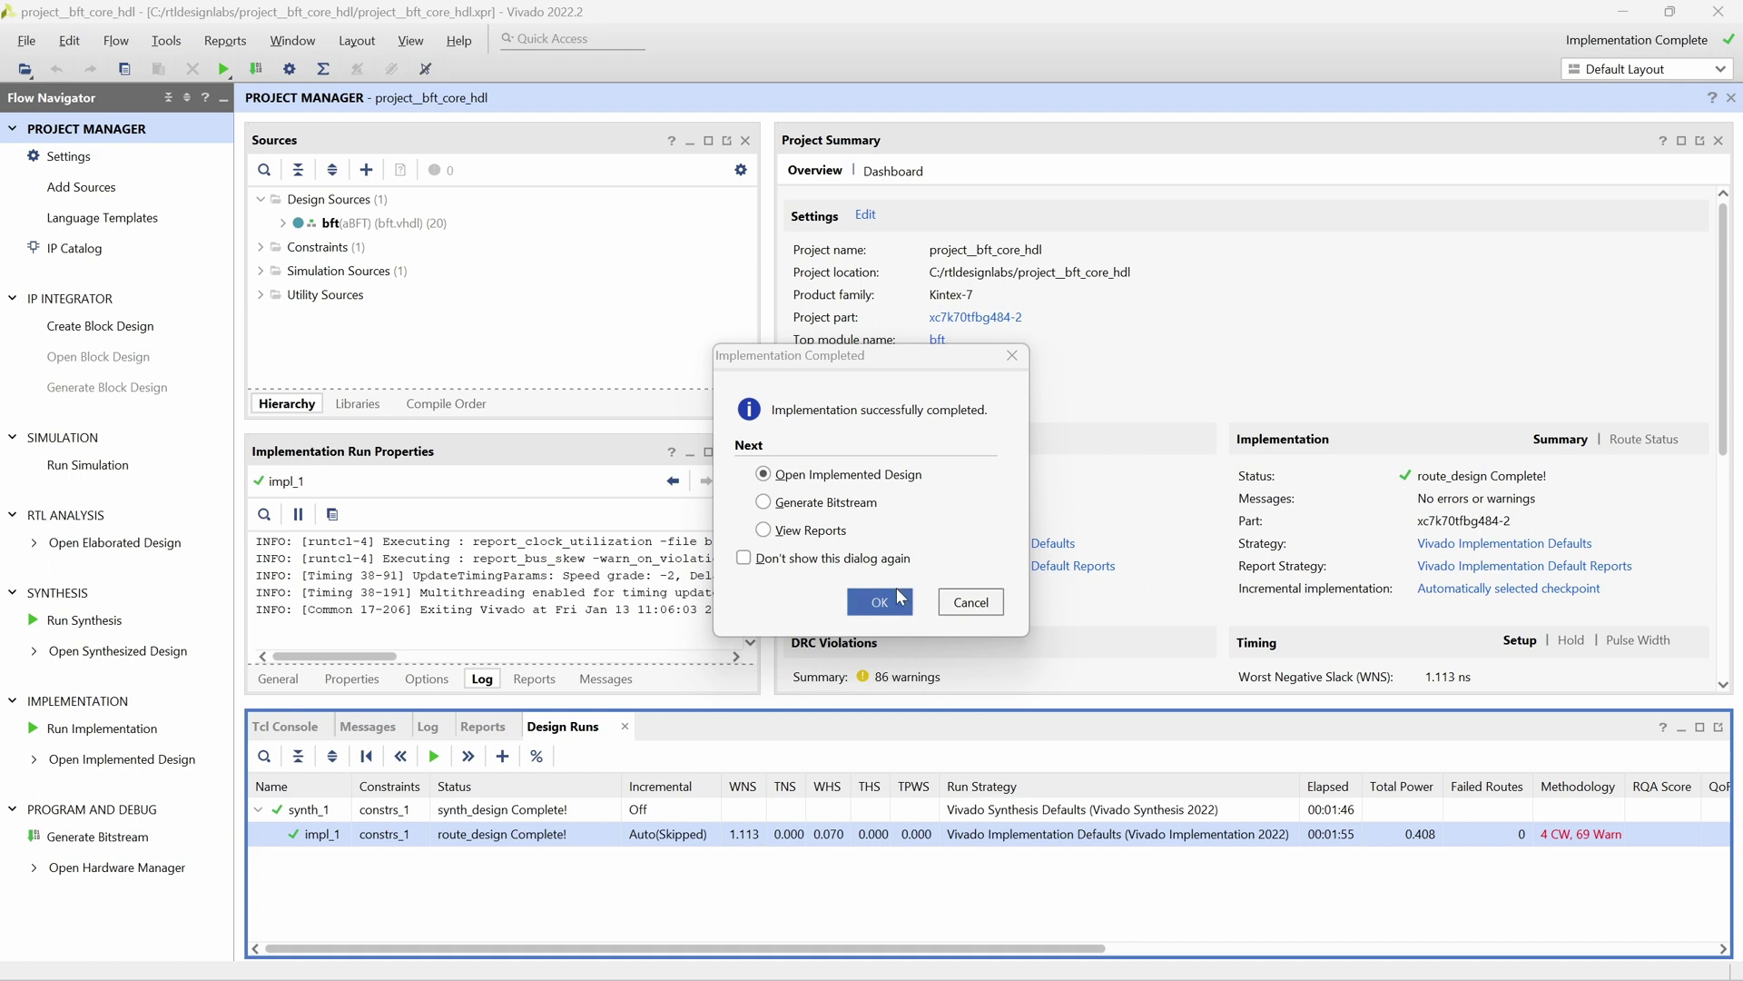
pyautogui.click(962, 604)
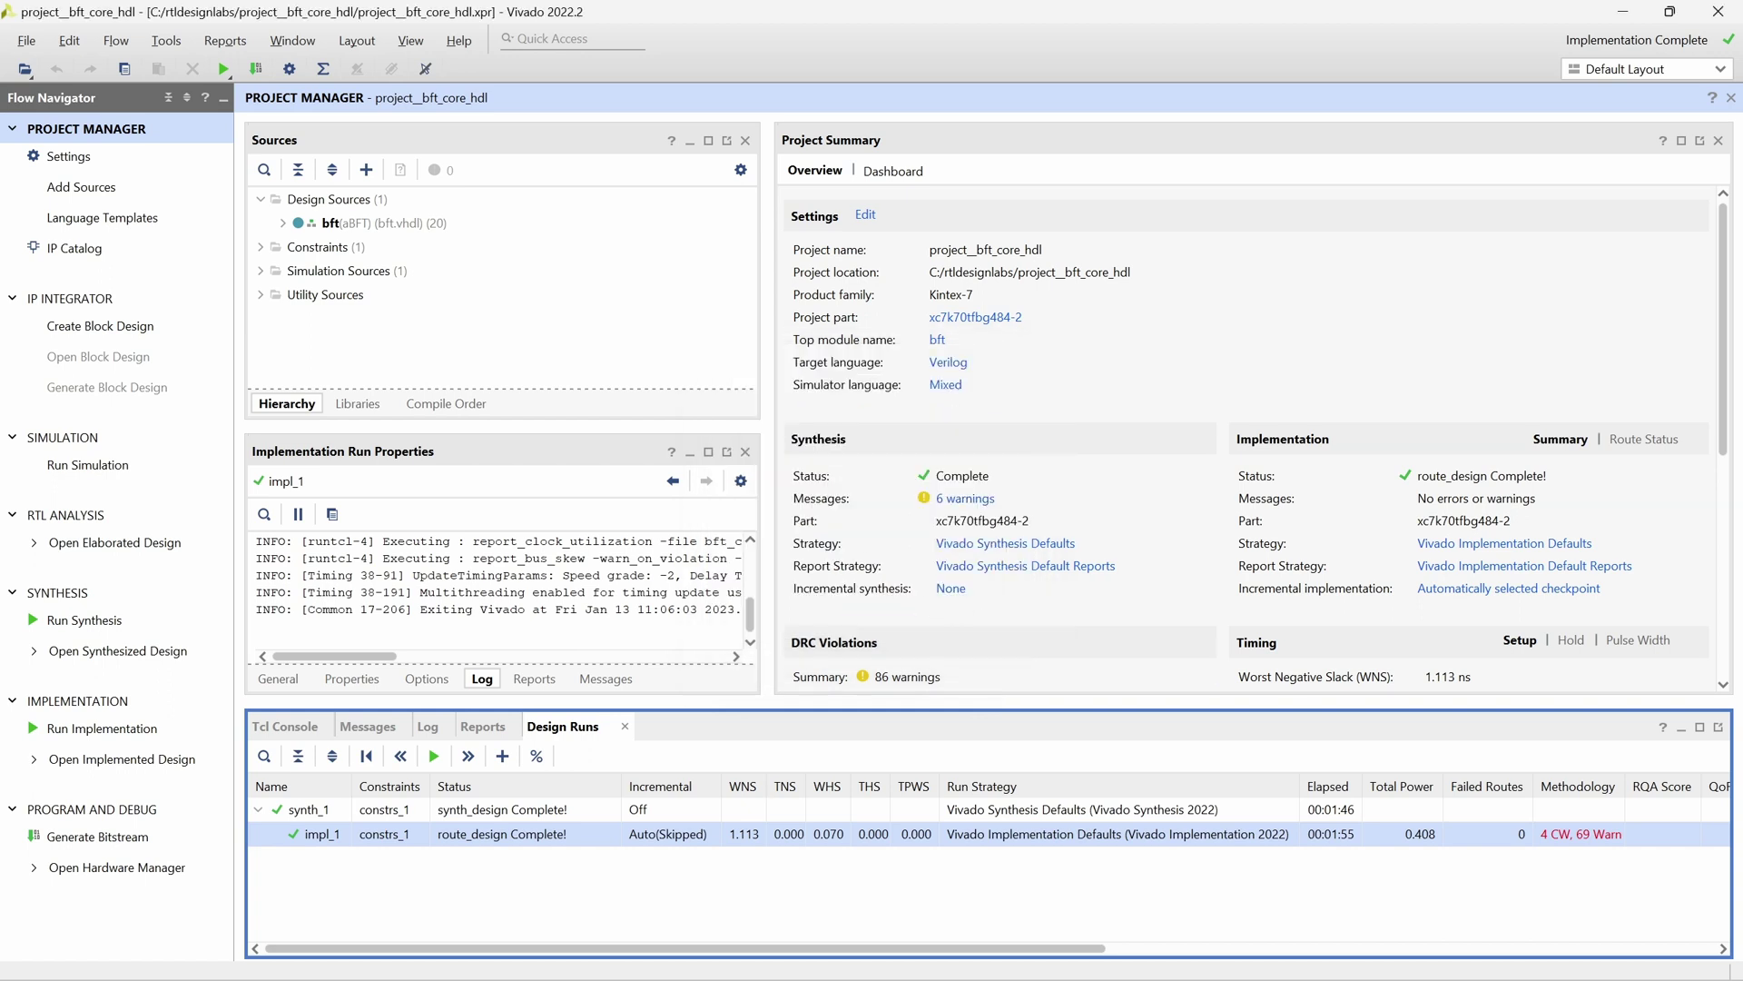
# Open core_transform.vhdl from transformLoop[0] under bft > arnd1 in the Sources tree.
pyautogui.click(284, 223)
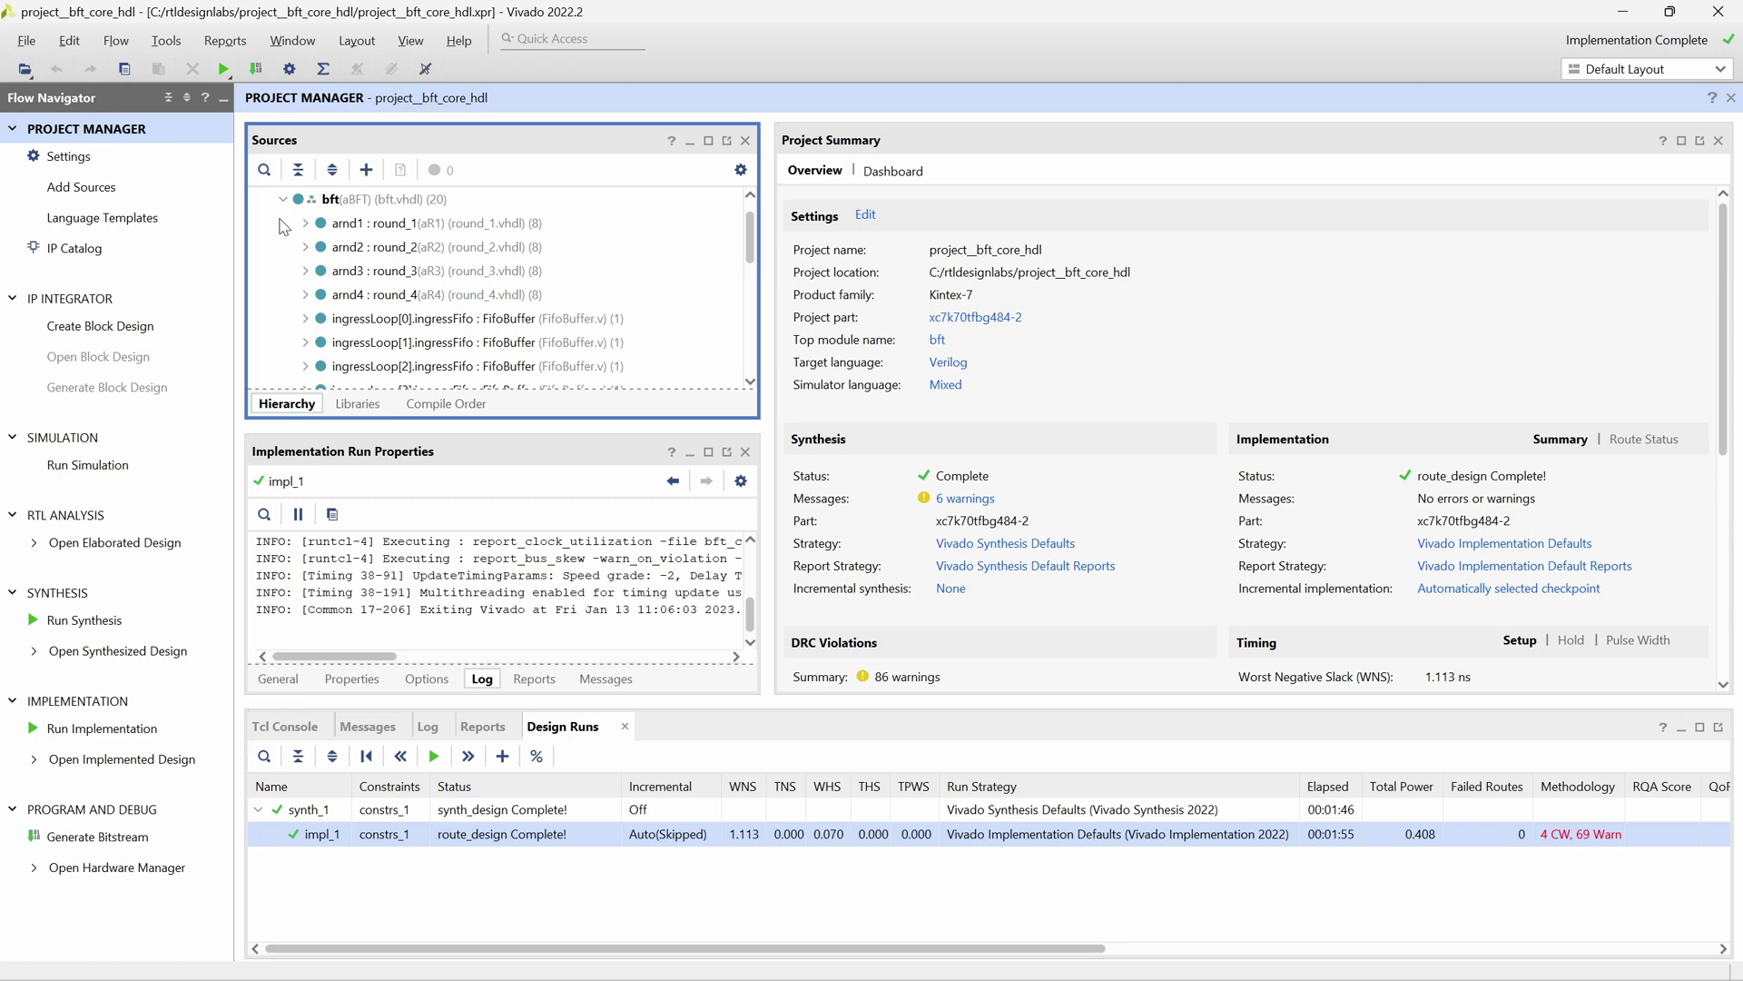
pyautogui.click(306, 229)
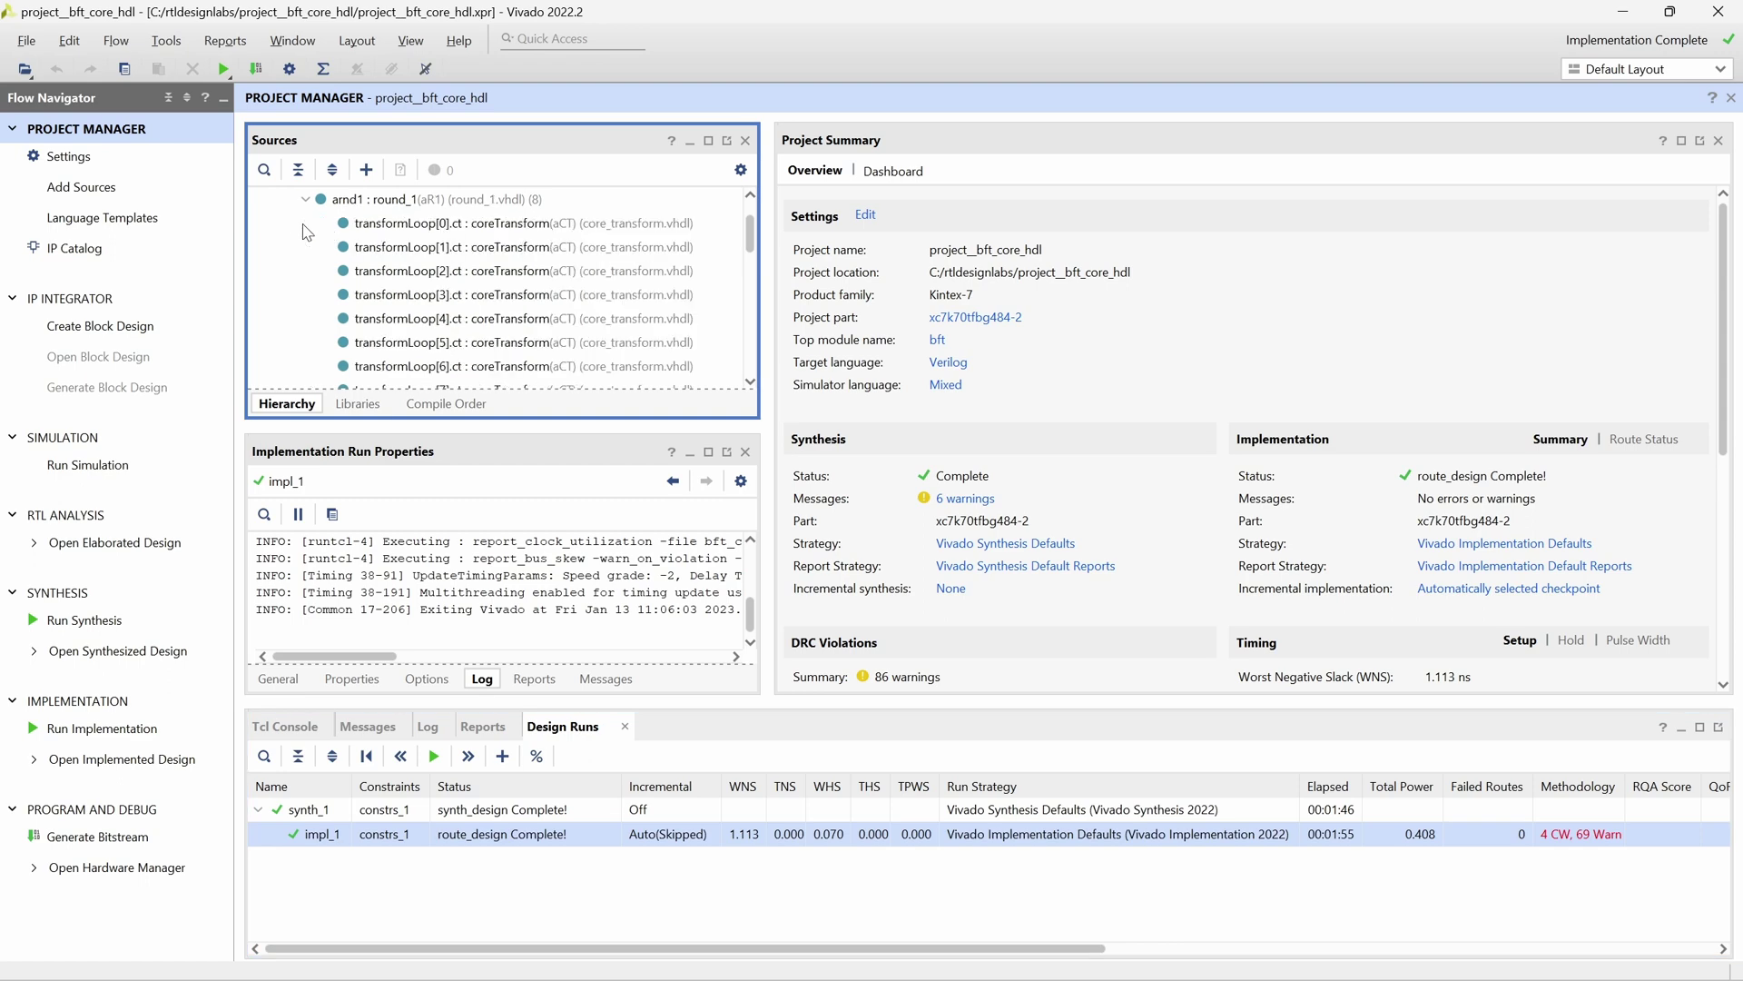
pyautogui.scroll(1, 306, 231)
pyautogui.doubleClick(377, 273)
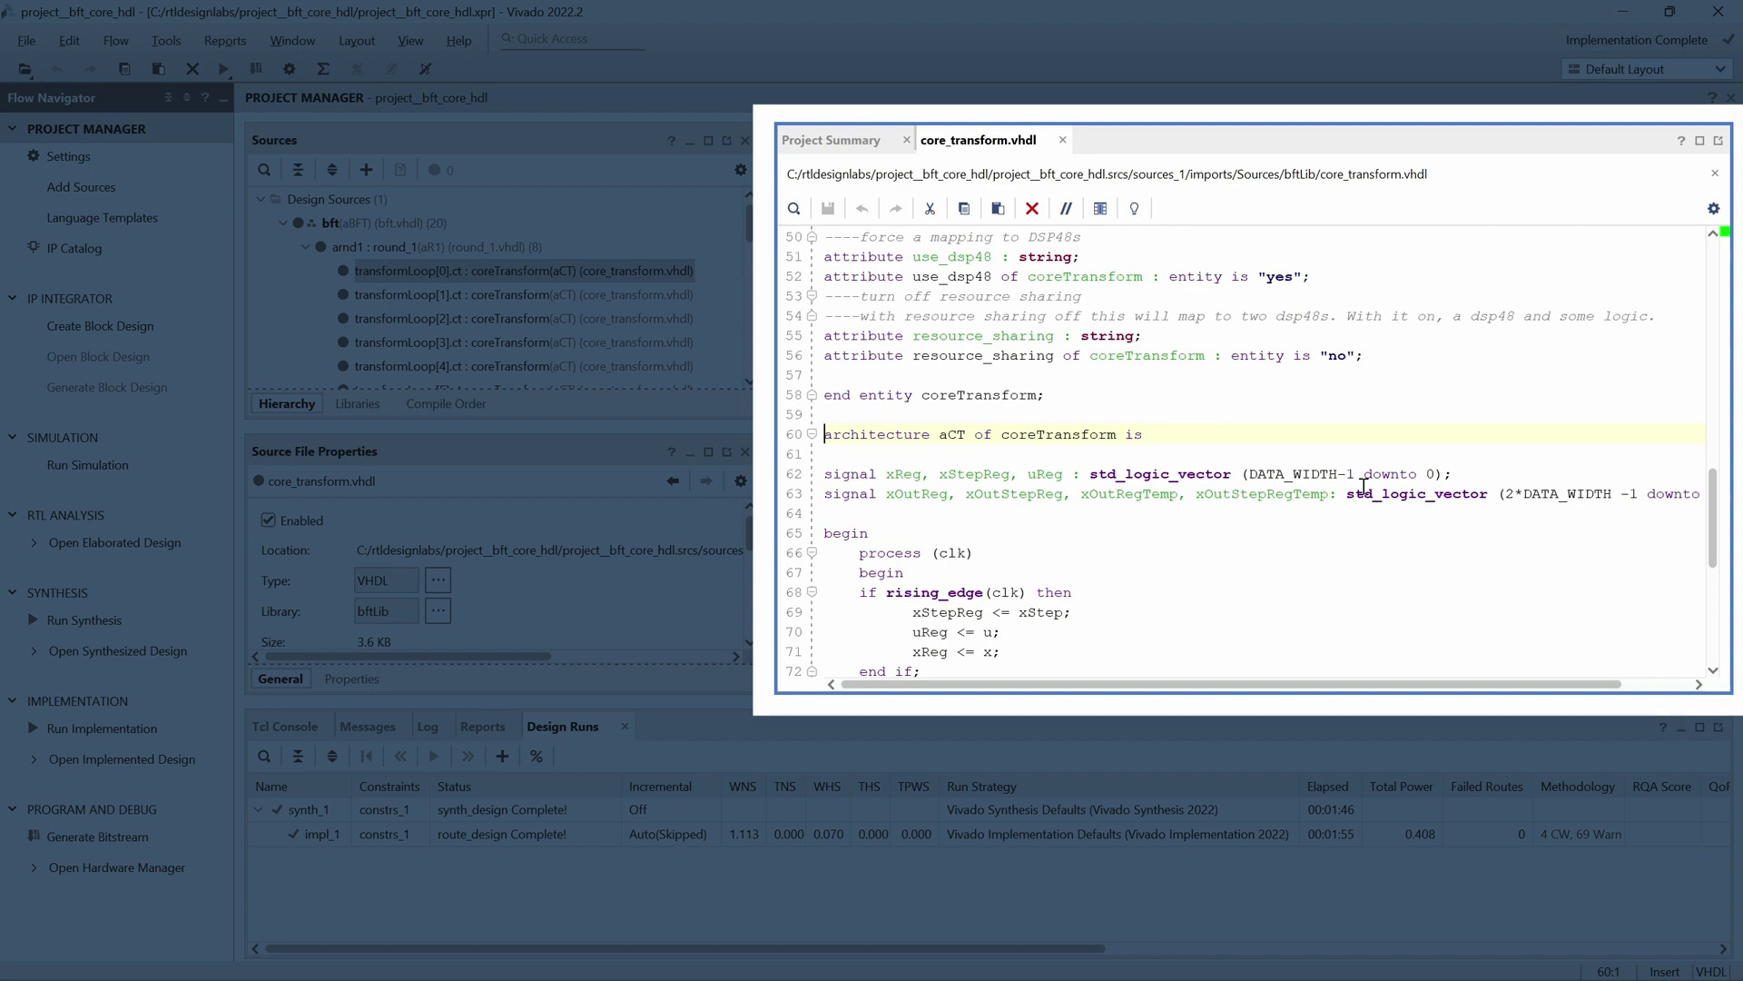
pyautogui.scroll(-3, 1363, 486)
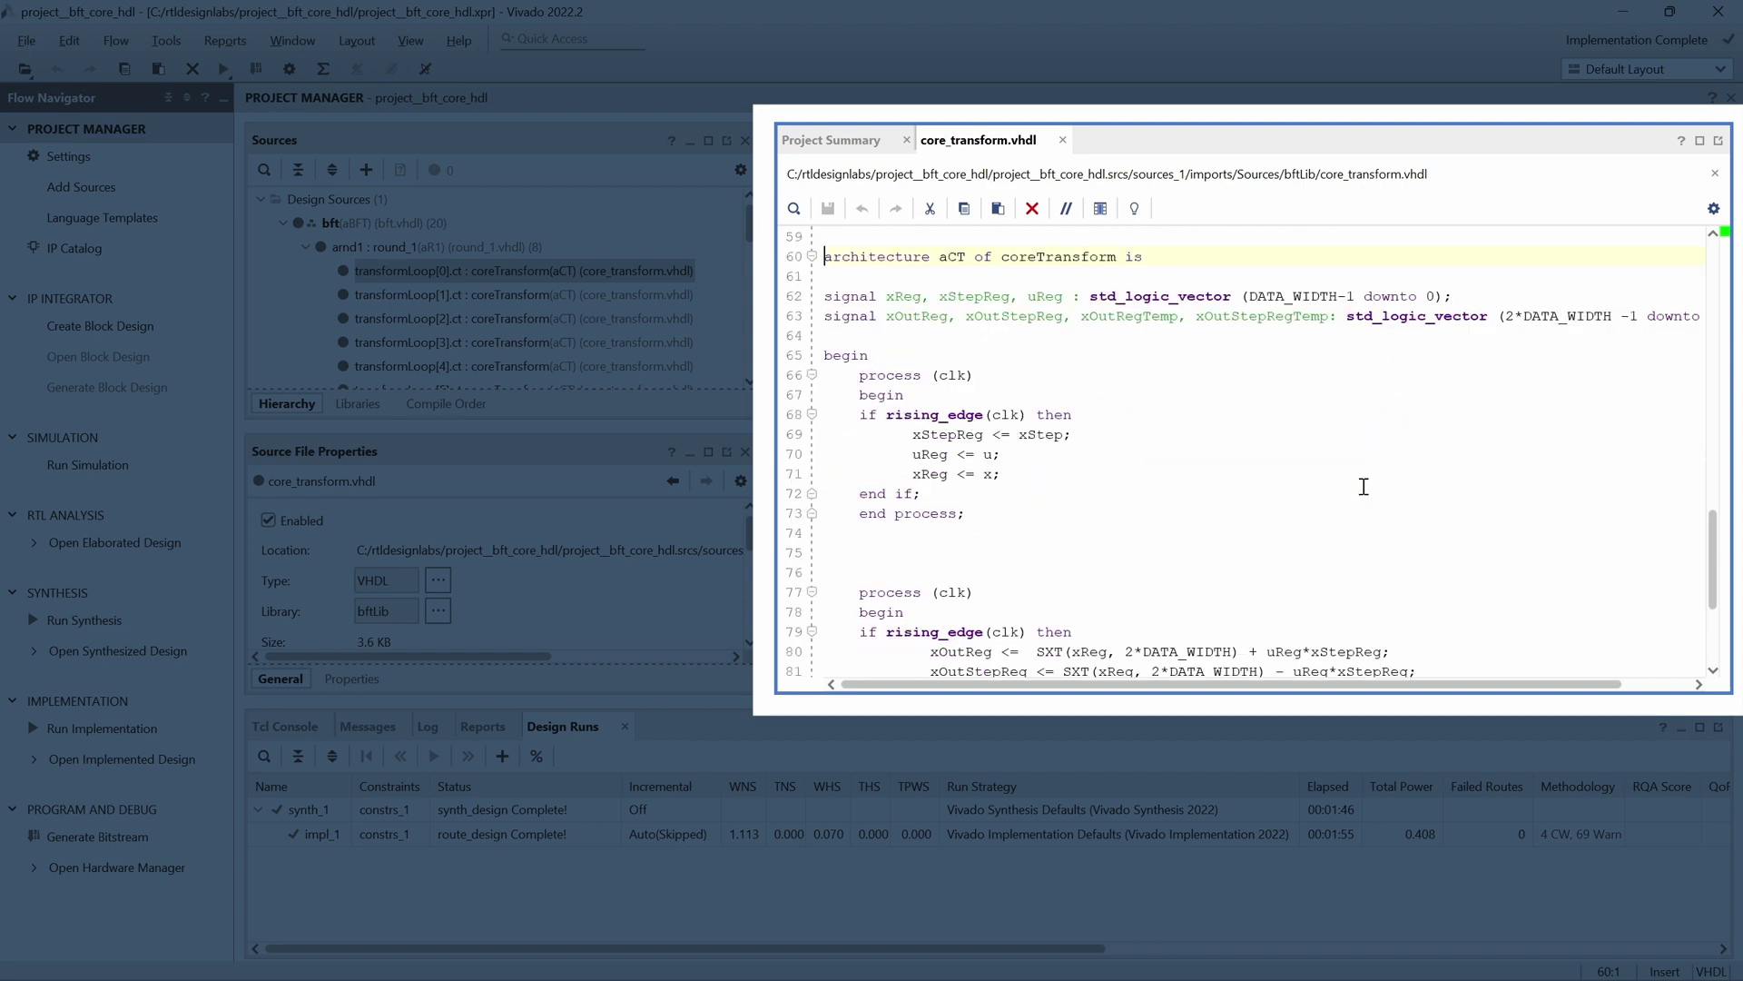
# Comment out the uReg and xReg assignments, add swapped uReg <= x and xReg <= u, and save.
pyautogui.click(911, 453)
pyautogui.hotkey('ctrl', '/')
pyautogui.press('Down')
pyautogui.hotkey('ctrl', '/')
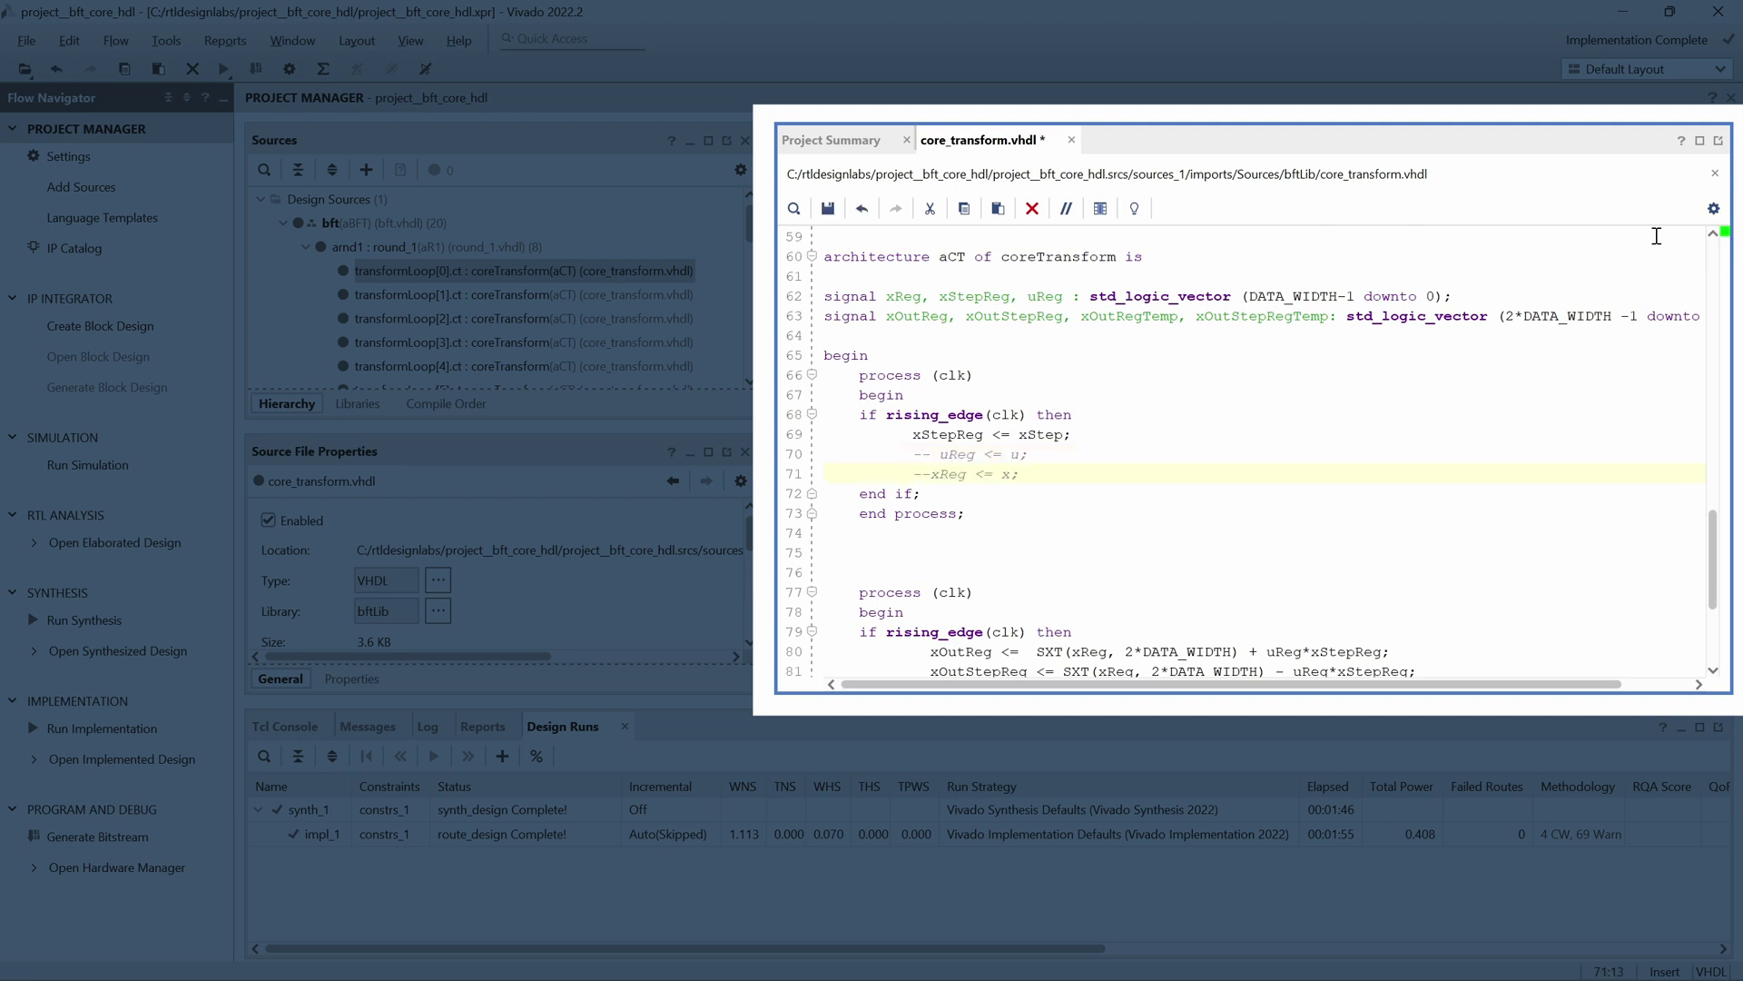
pyautogui.press('End')
pyautogui.press('Return')
pyautogui.write('uReg <= x')
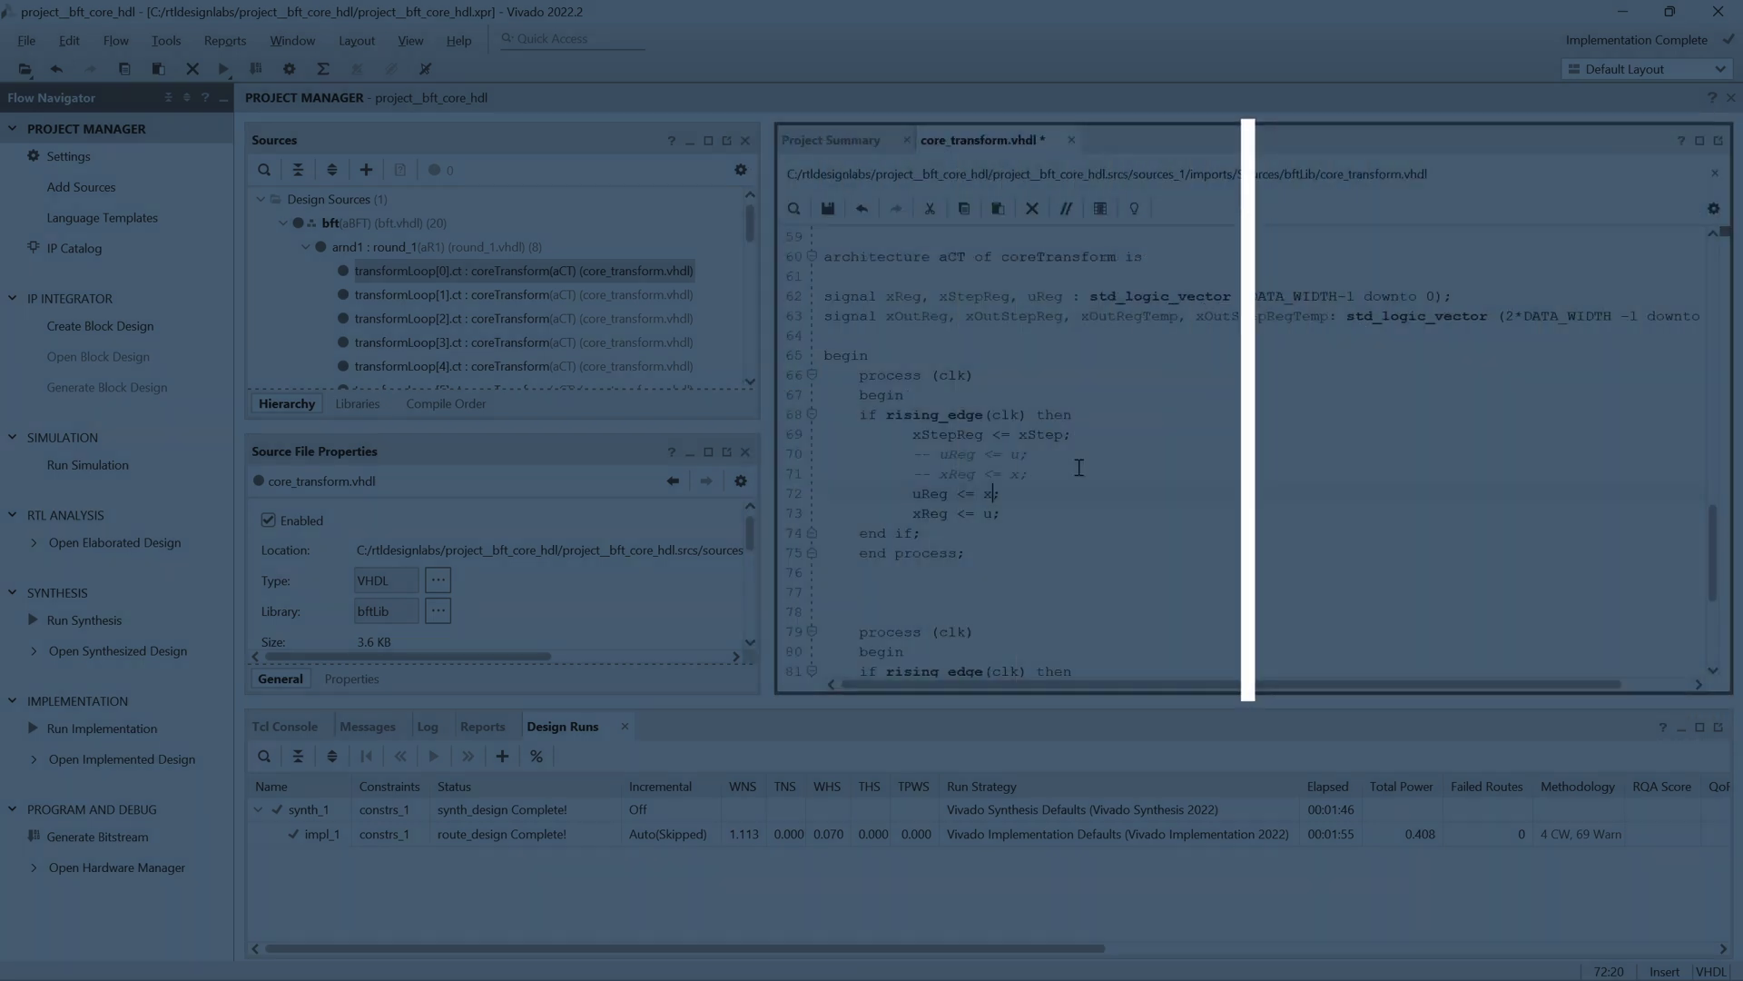
pyautogui.hotkey('ctrl', 's')
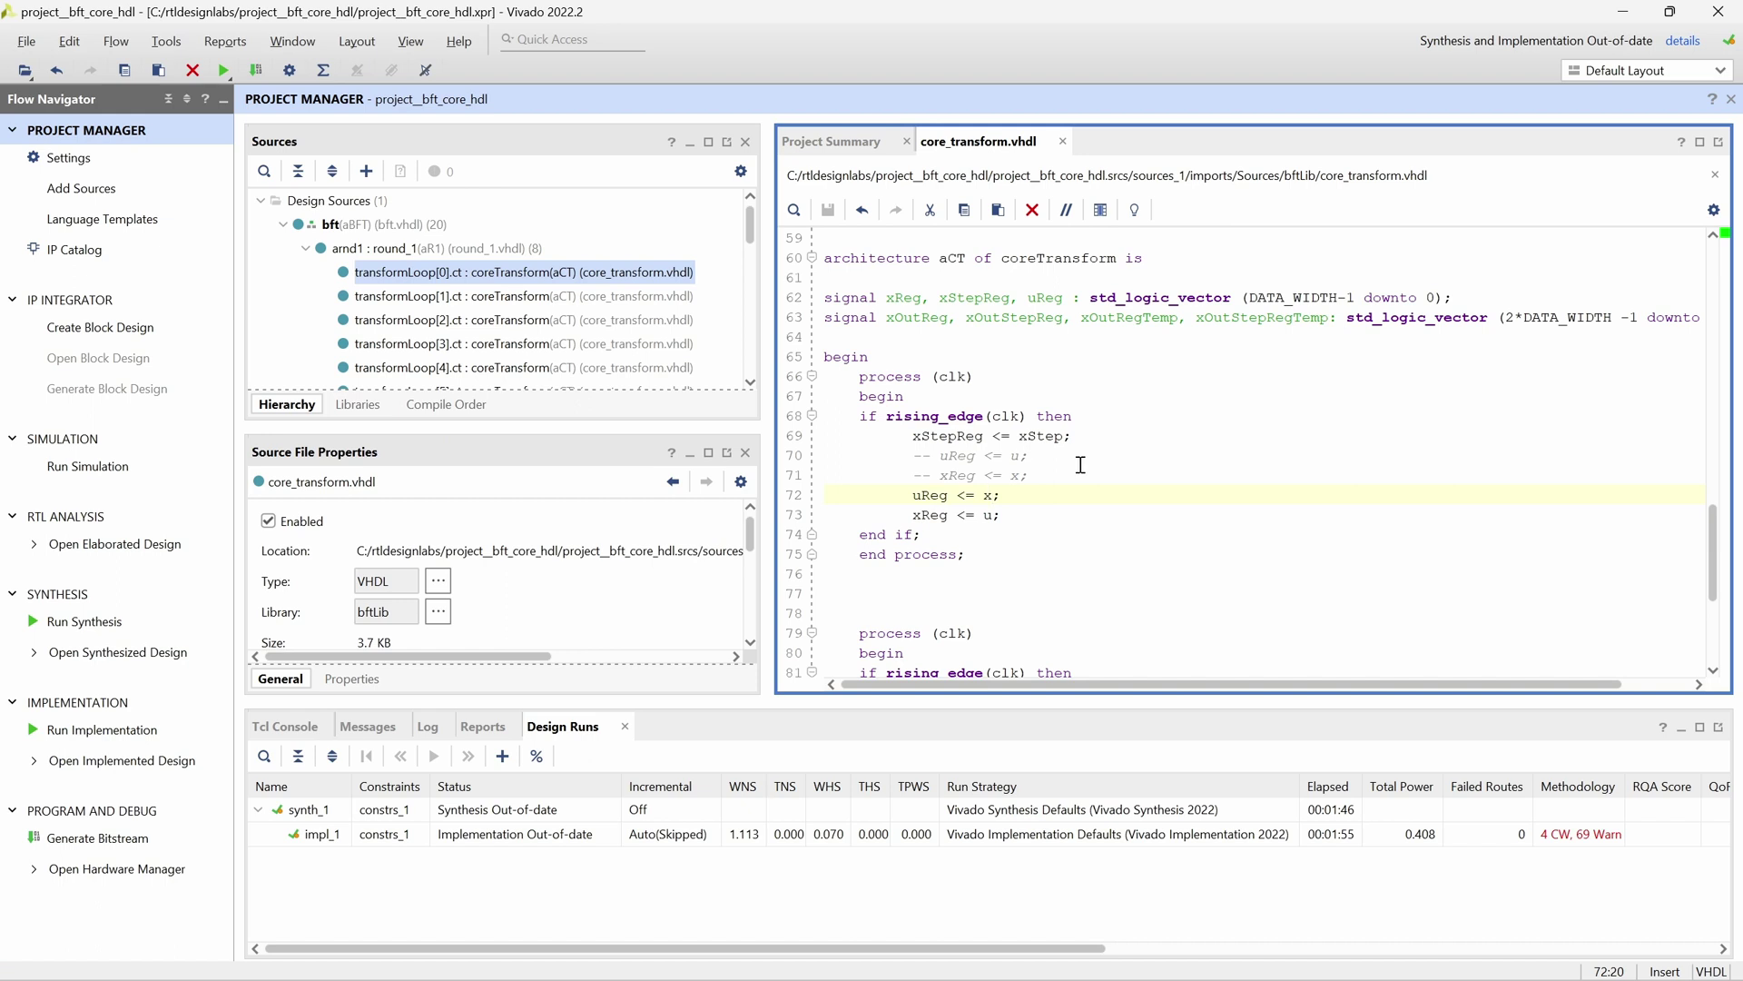
# Relaunch synthesis and implementation on the edited design as local runs.
pyautogui.click(261, 200)
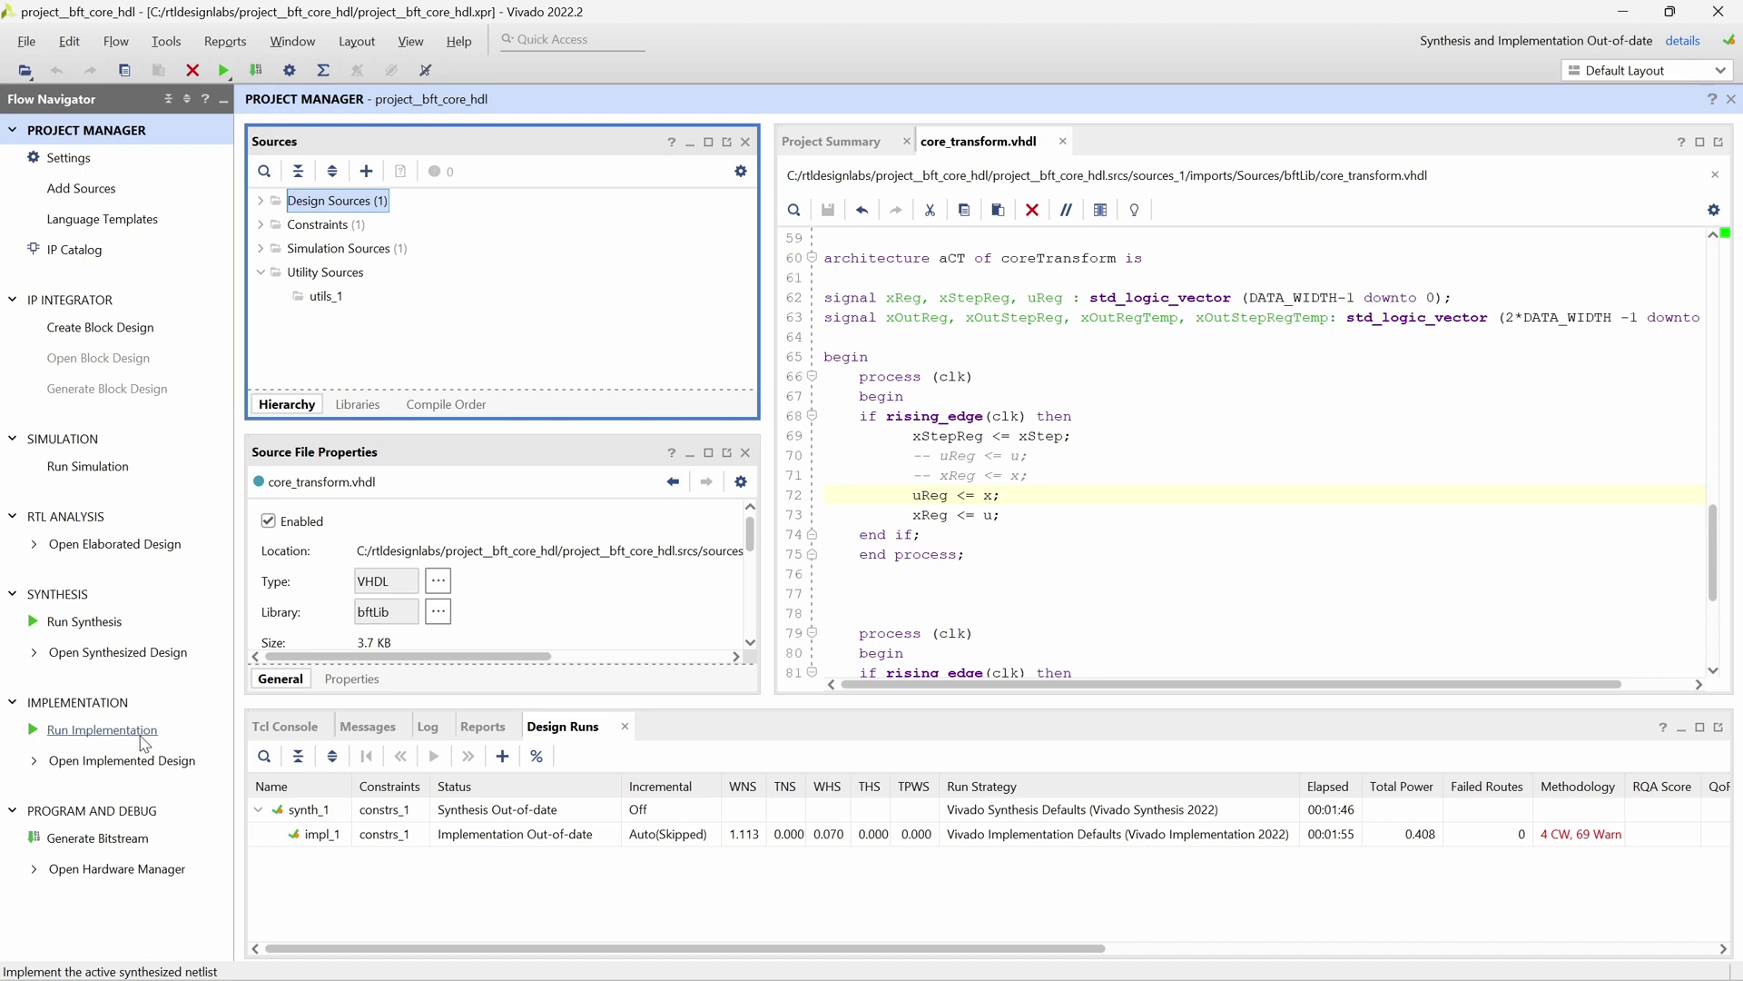
pyautogui.click(142, 737)
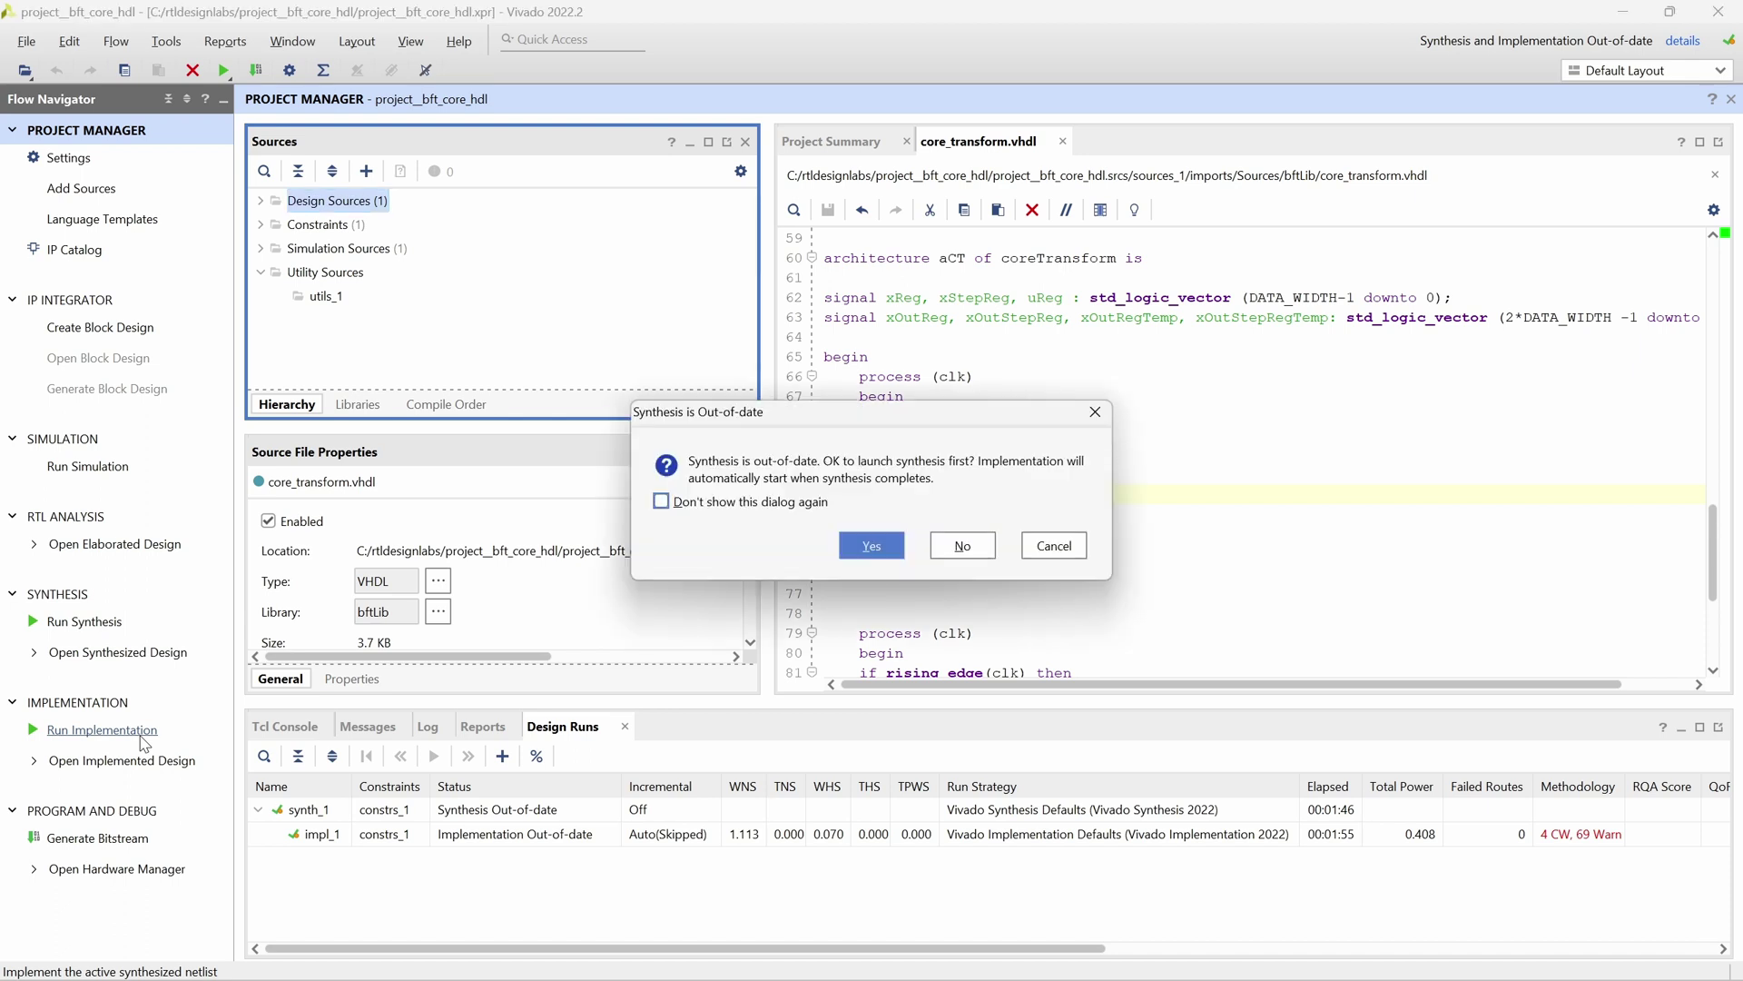
pyautogui.click(872, 545)
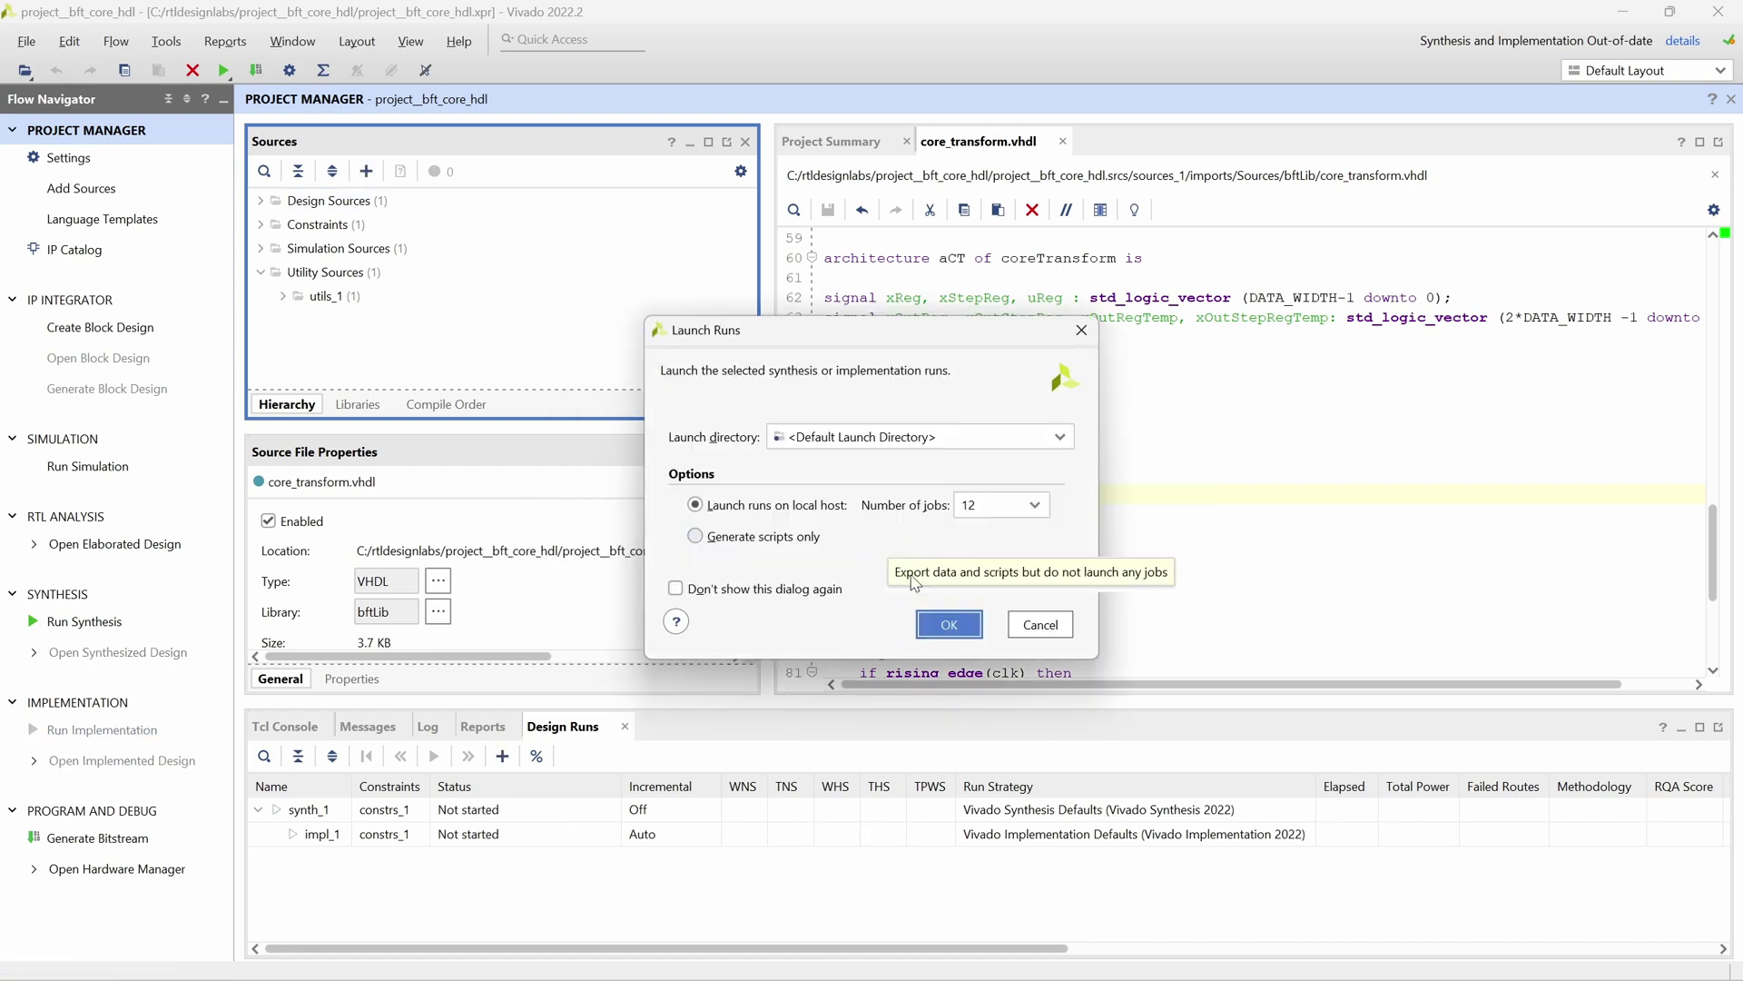
pyautogui.click(949, 626)
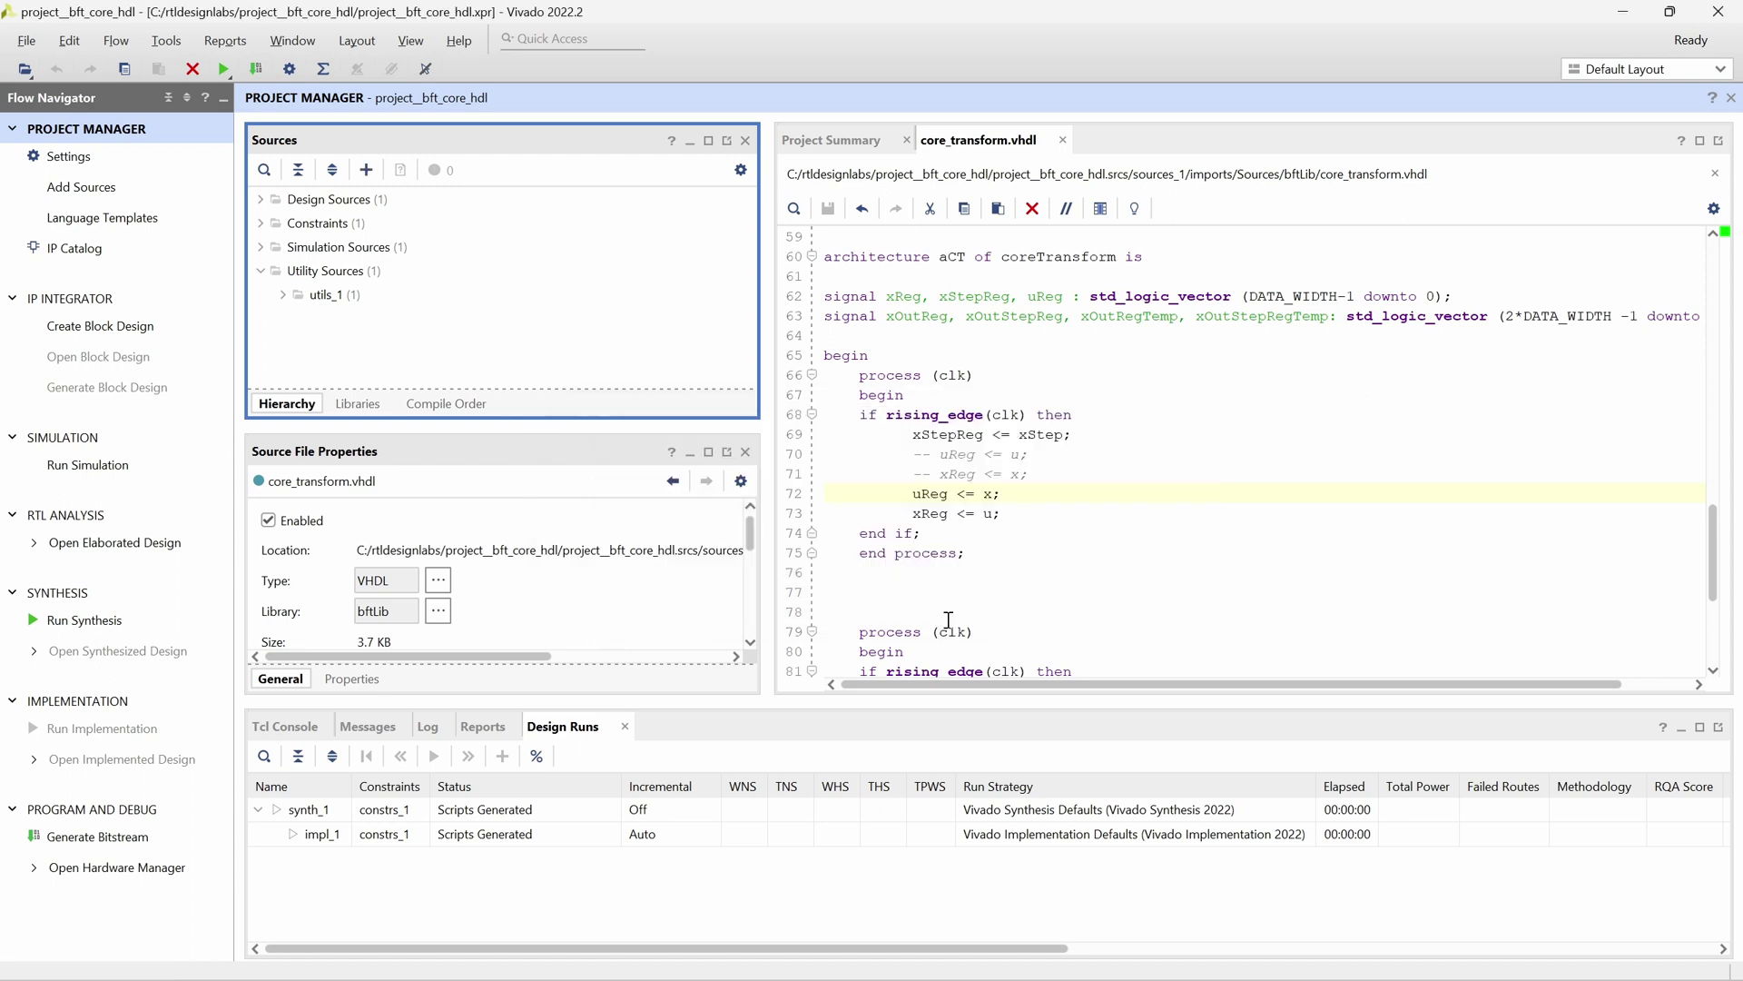
pyautogui.click(283, 294)
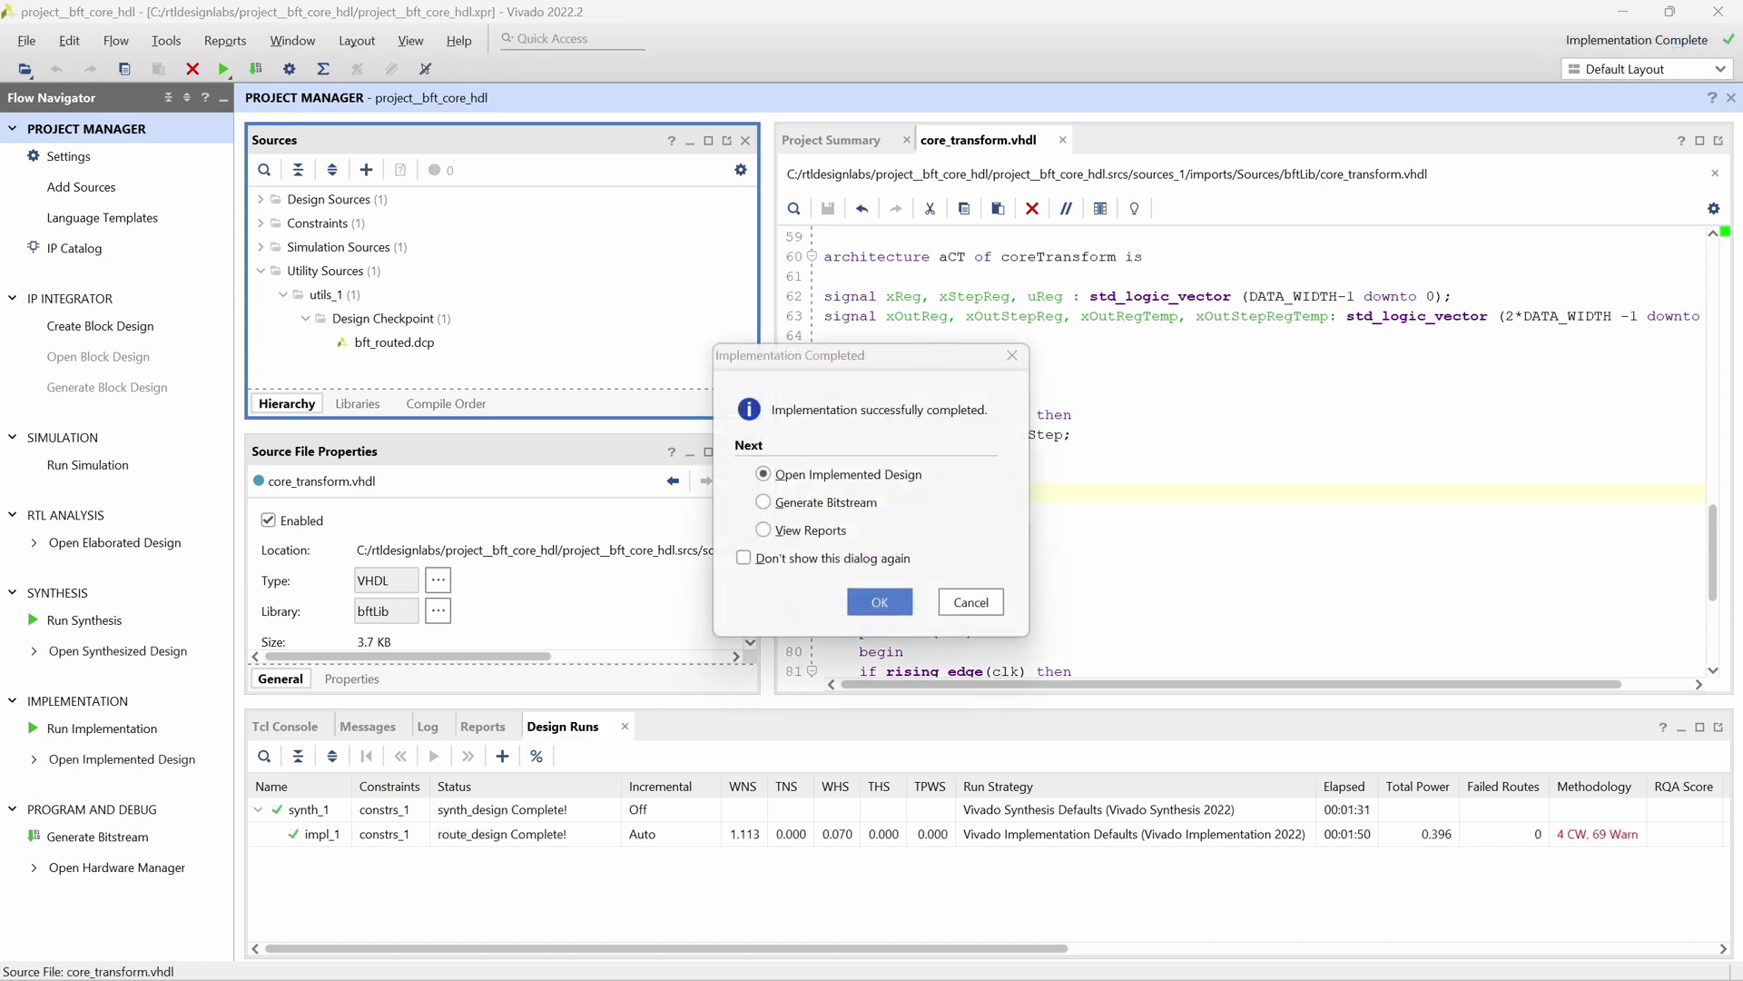
# Close the completion notice and scroll the enlarged Reports list down to the Route Design reports.
pyautogui.click(998, 506)
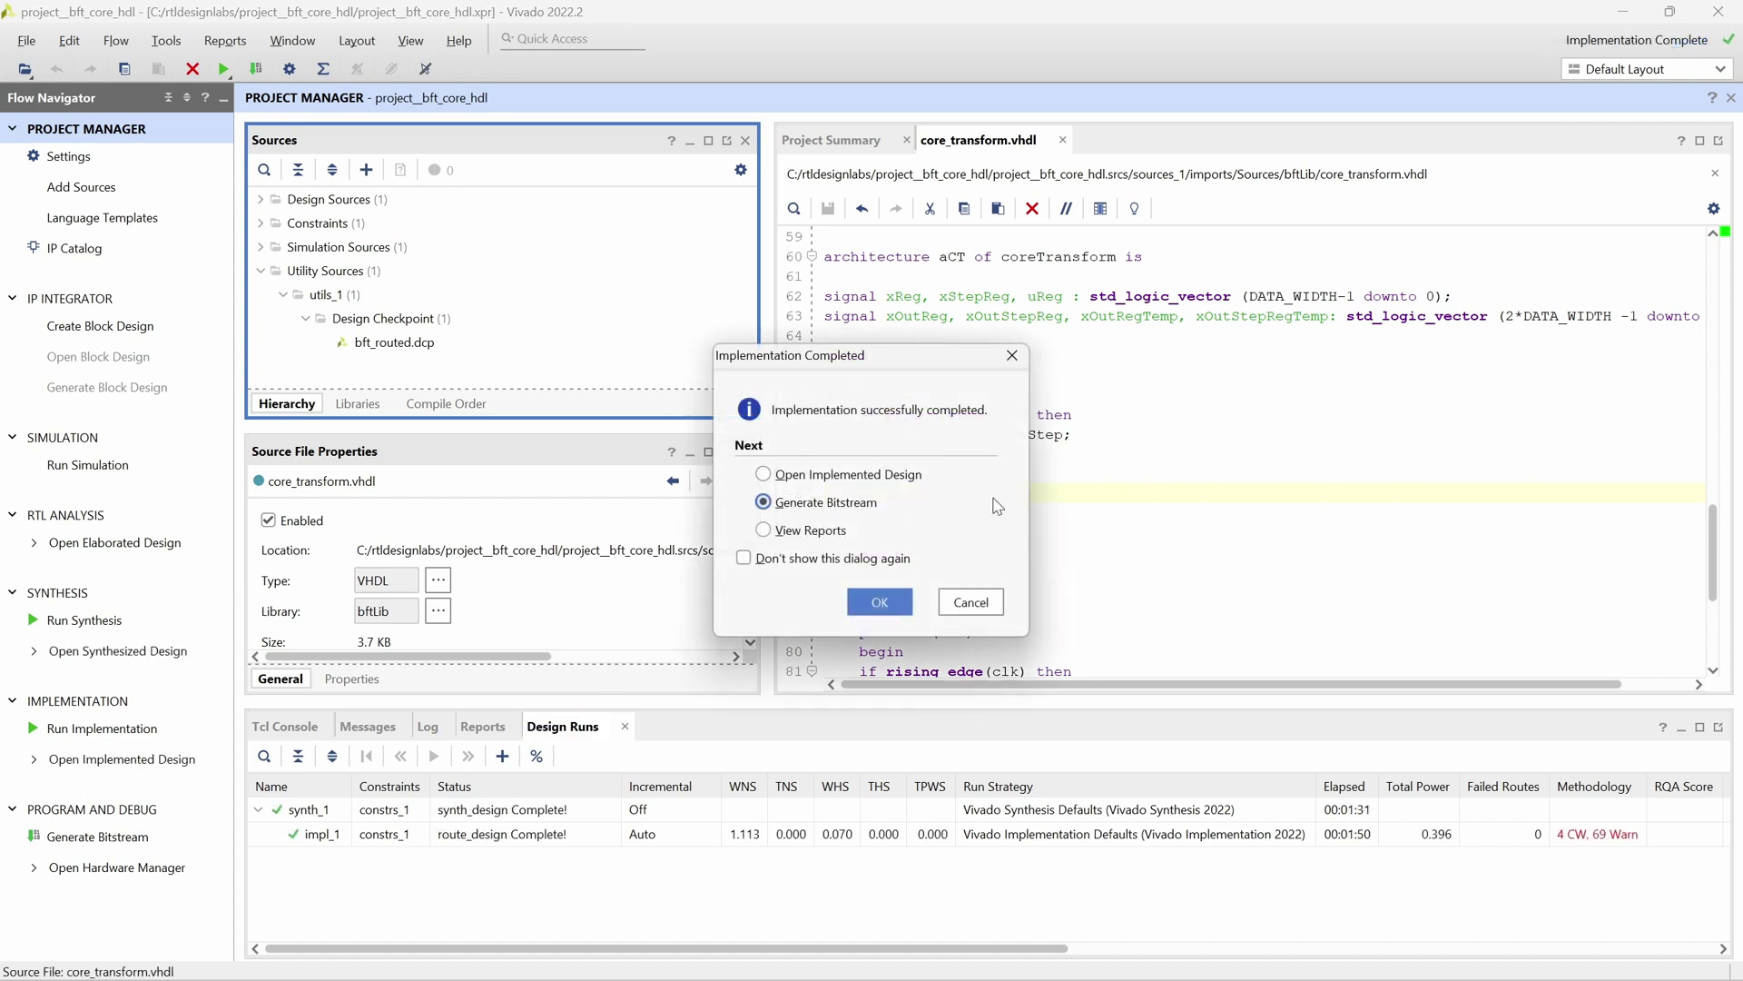
pyautogui.click(973, 603)
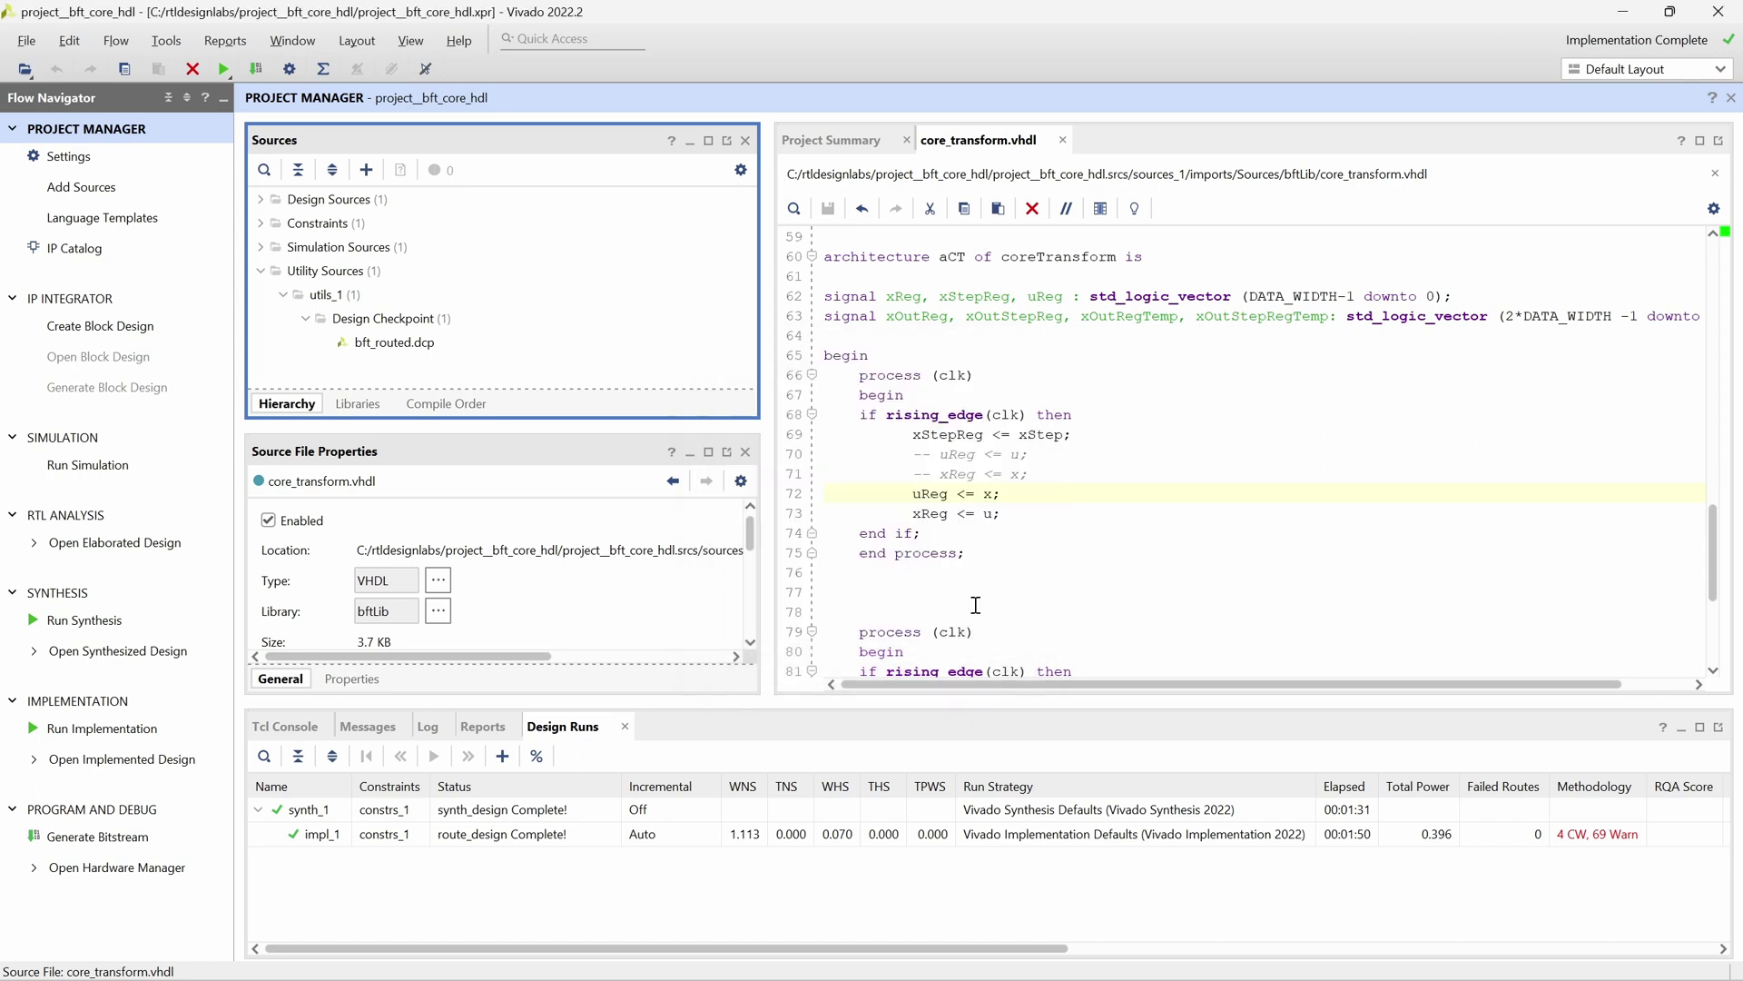
pyautogui.click(491, 727)
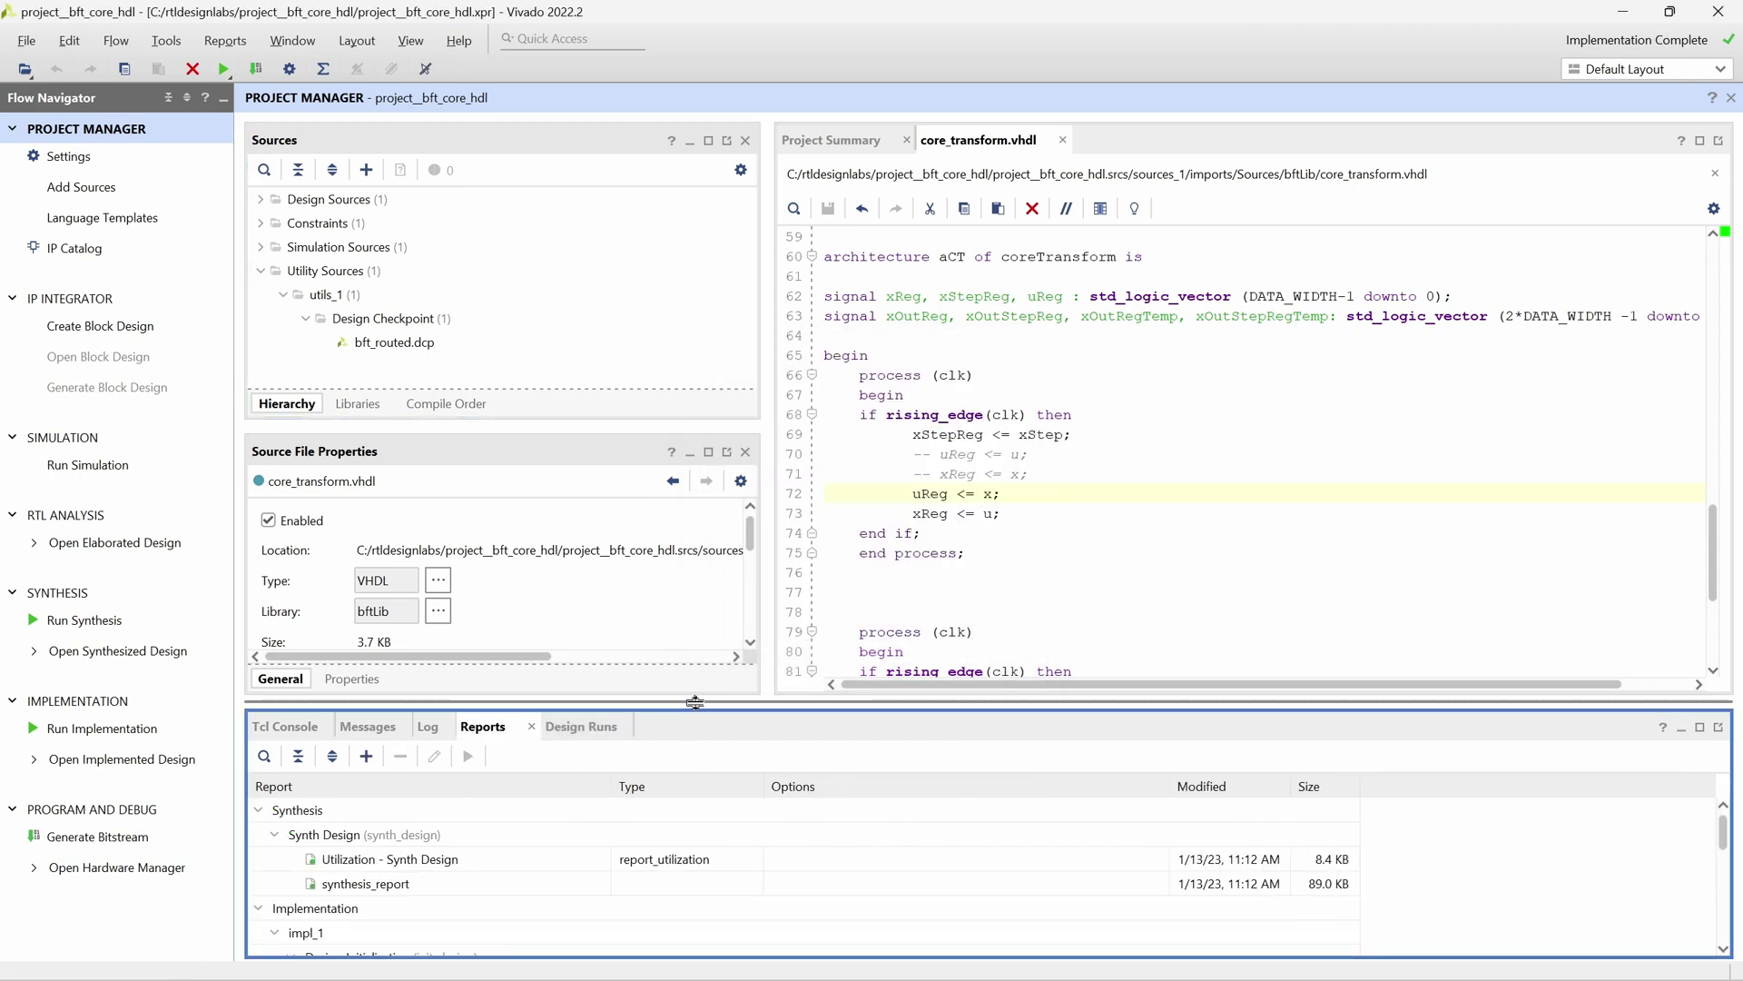
pyautogui.moveTo(695, 701); pyautogui.dragTo(676, 508)
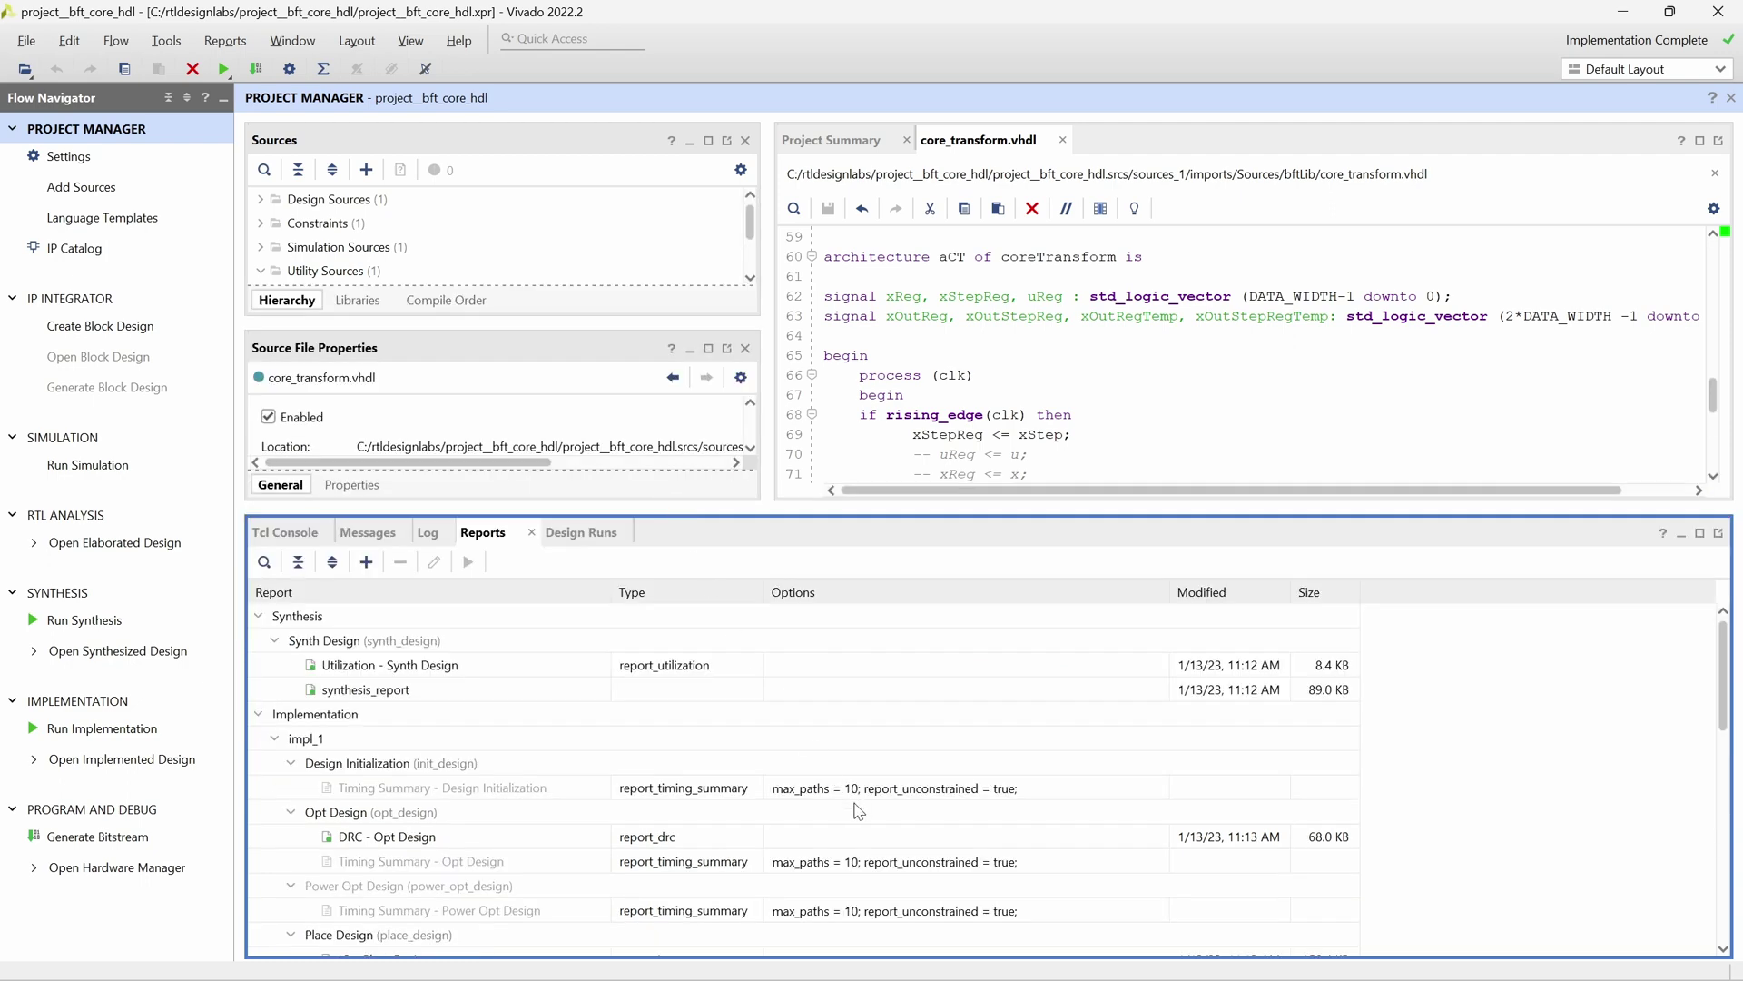
pyautogui.scroll(-2, 859, 810)
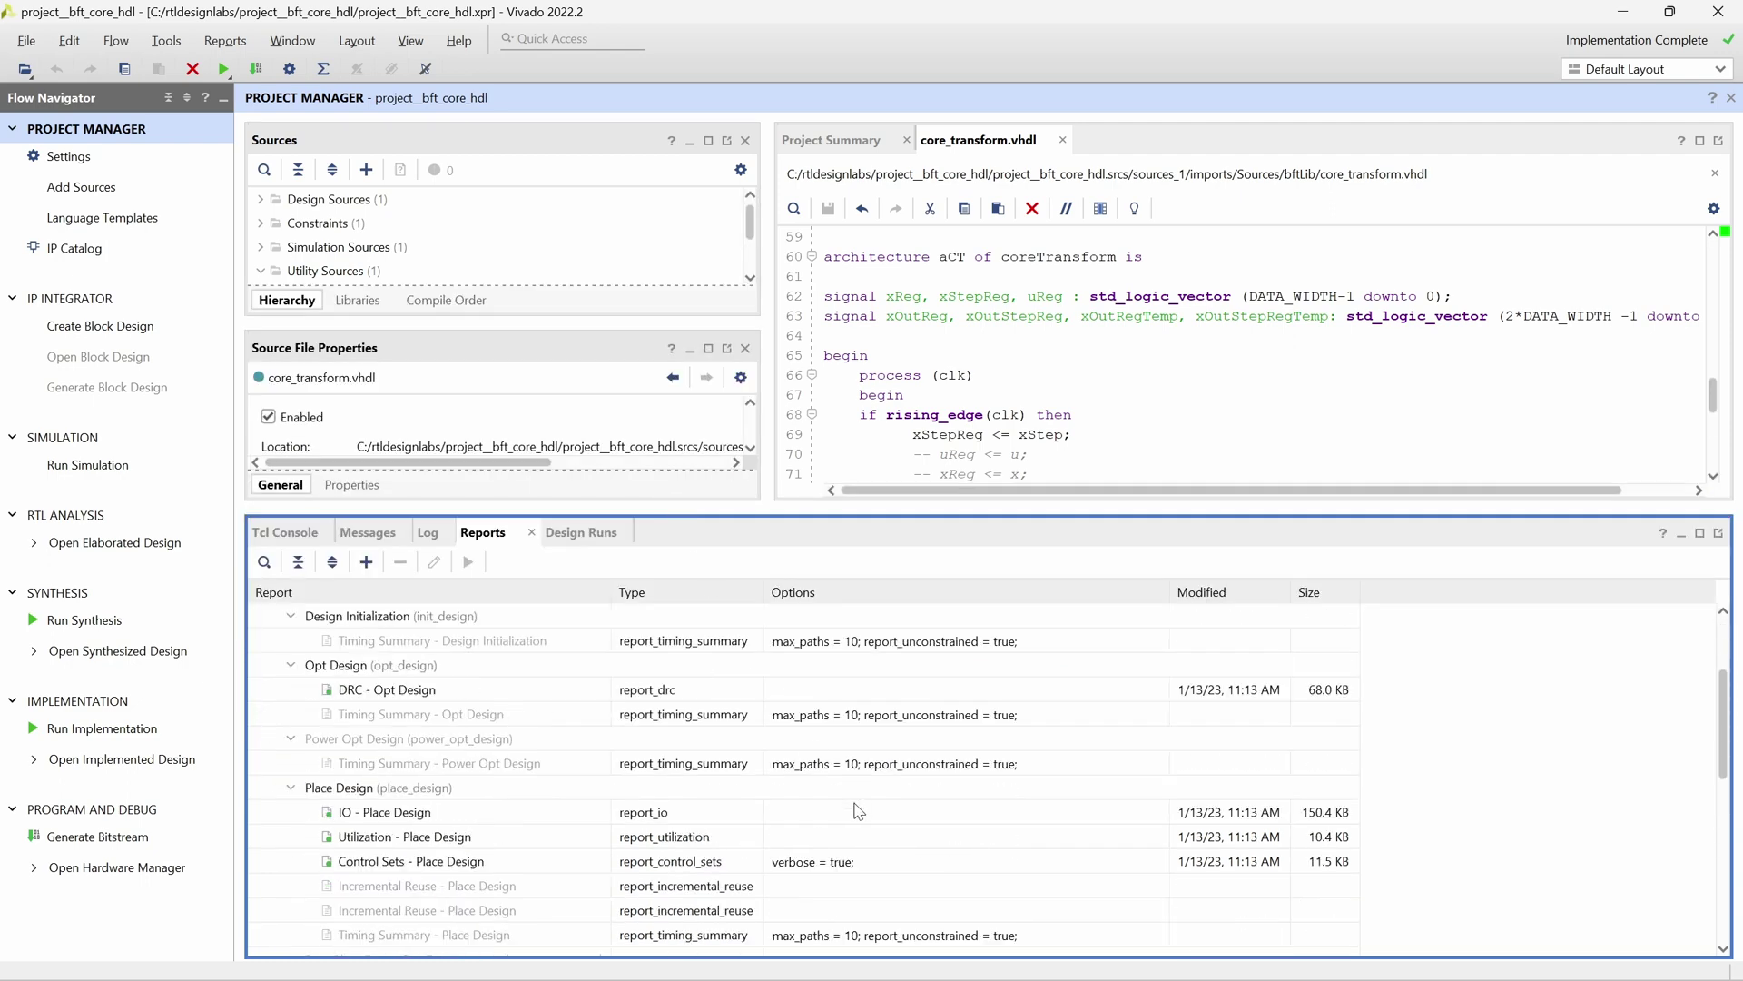
pyautogui.scroll(-4, 859, 811)
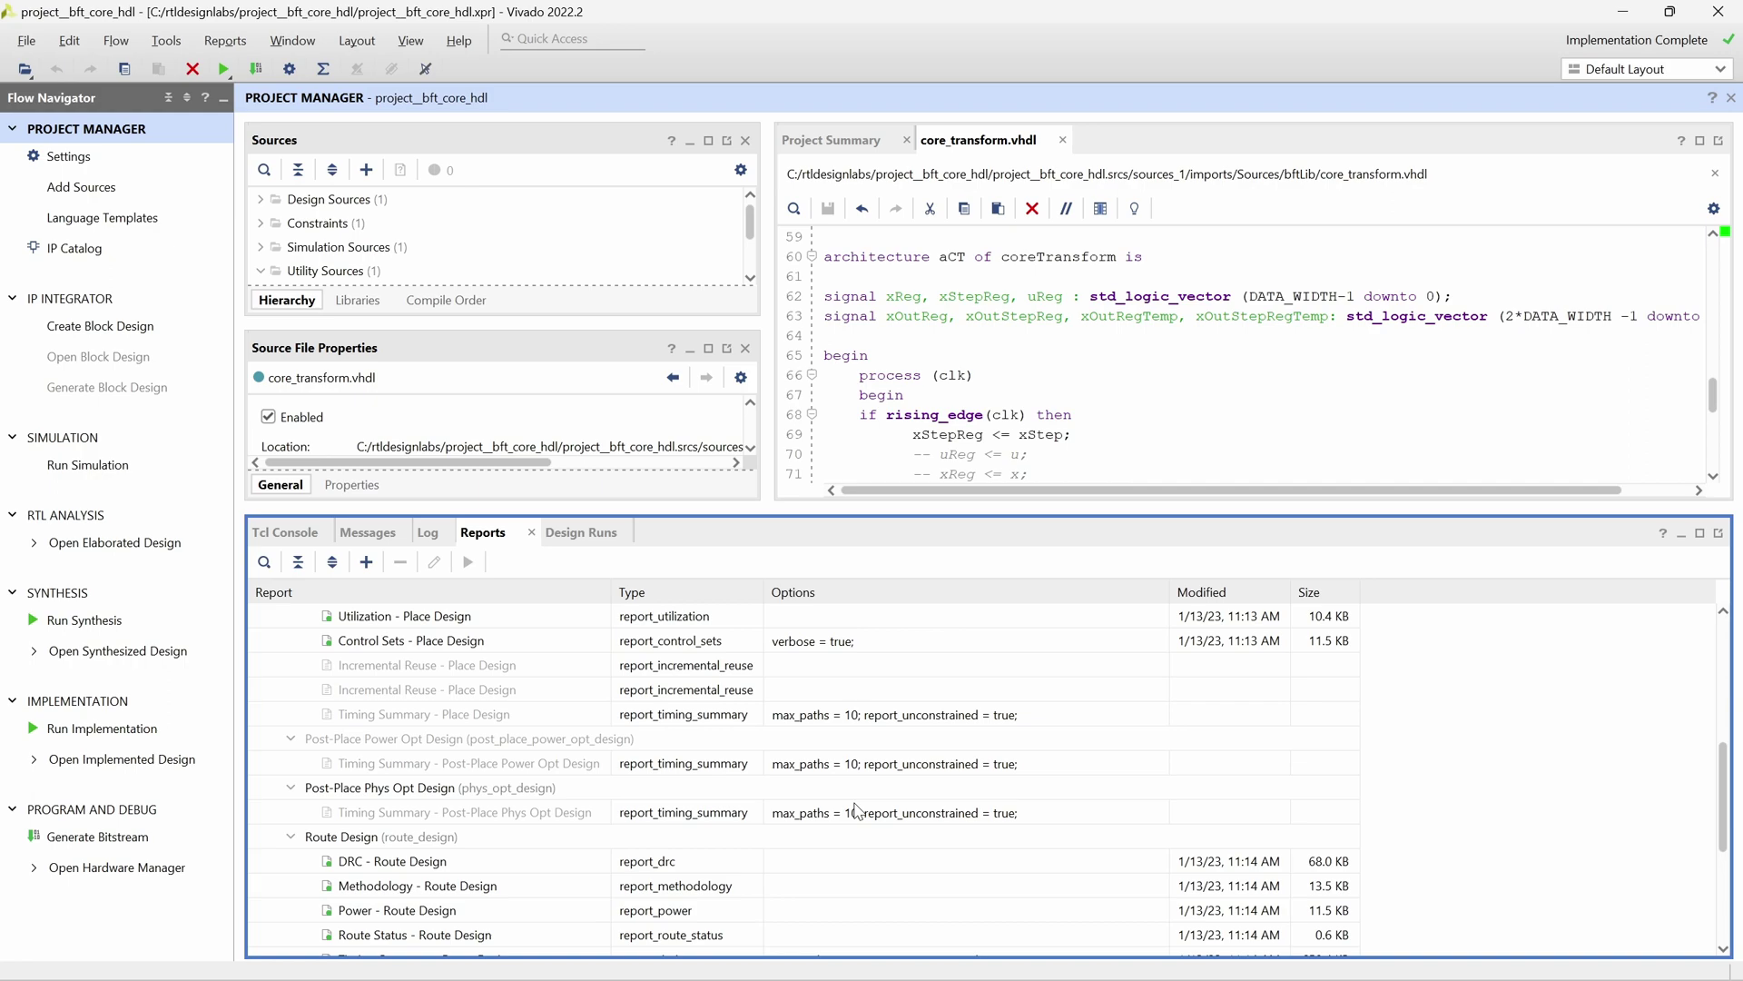
pyautogui.scroll(-1, 859, 810)
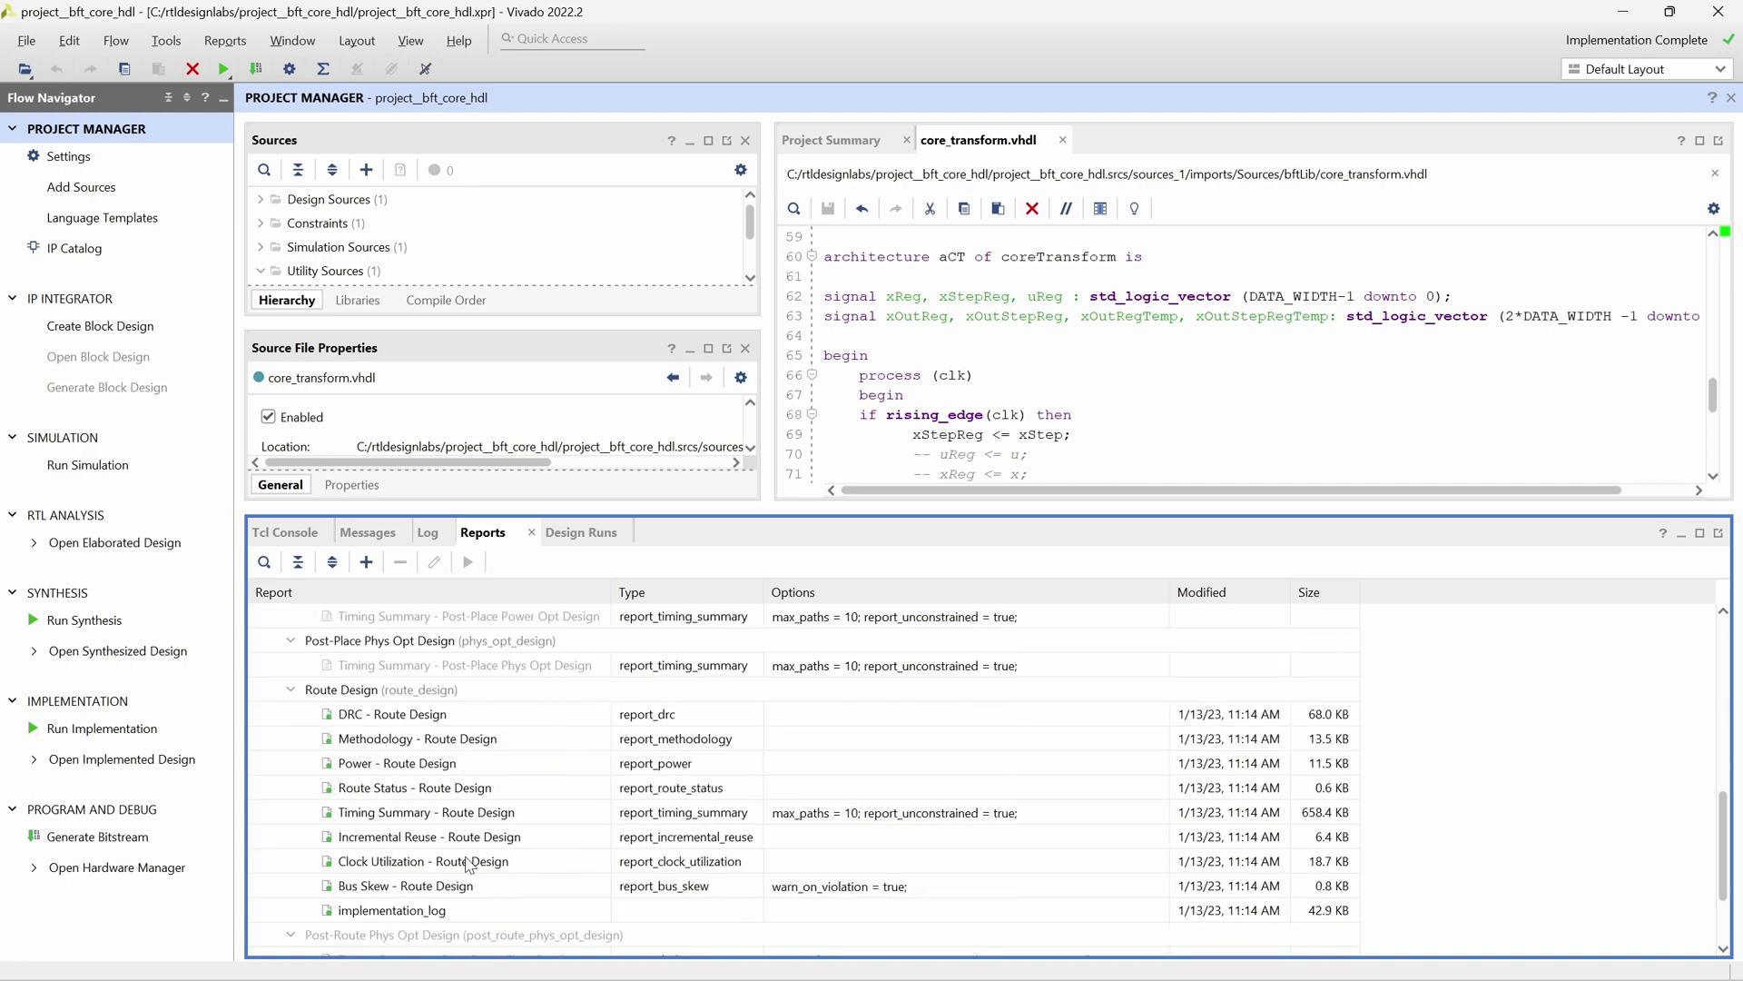
# Open the Incremental Reuse - Route Design report and scroll through its reuse summary and reference comparison.
pyautogui.doubleClick(442, 837)
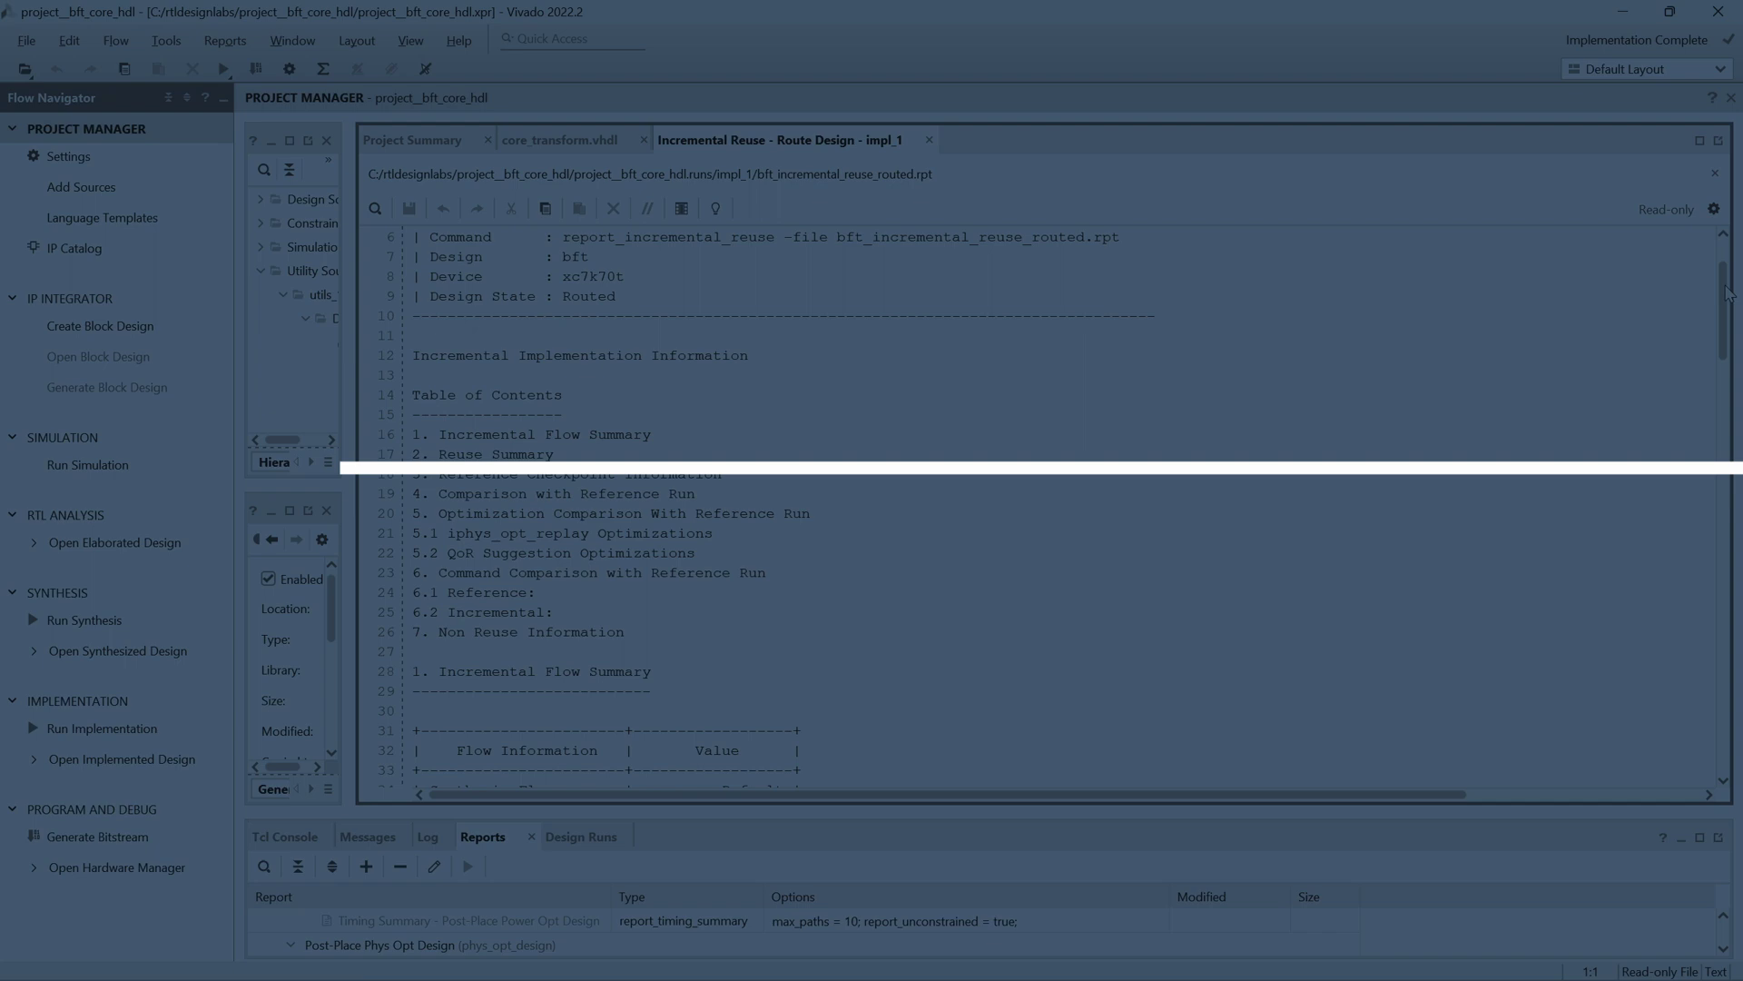
pyautogui.moveTo(1728, 292); pyautogui.dragTo(1733, 406)
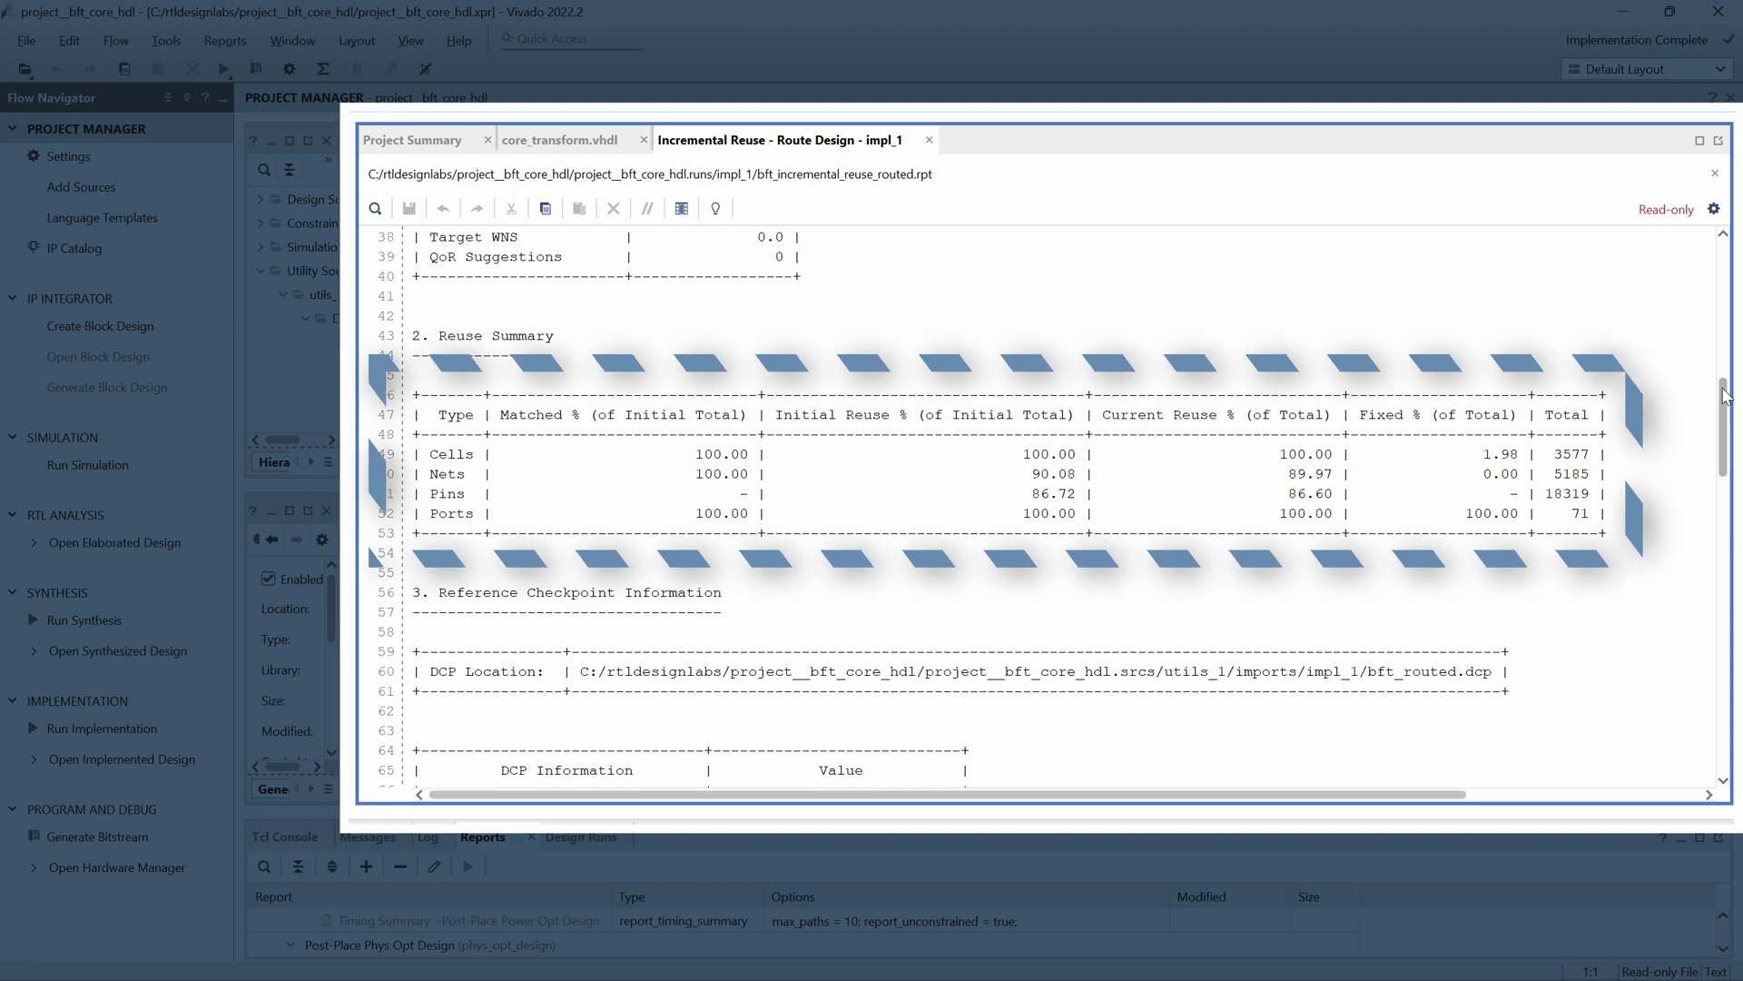
pyautogui.moveTo(1725, 396); pyautogui.dragTo(1735, 452)
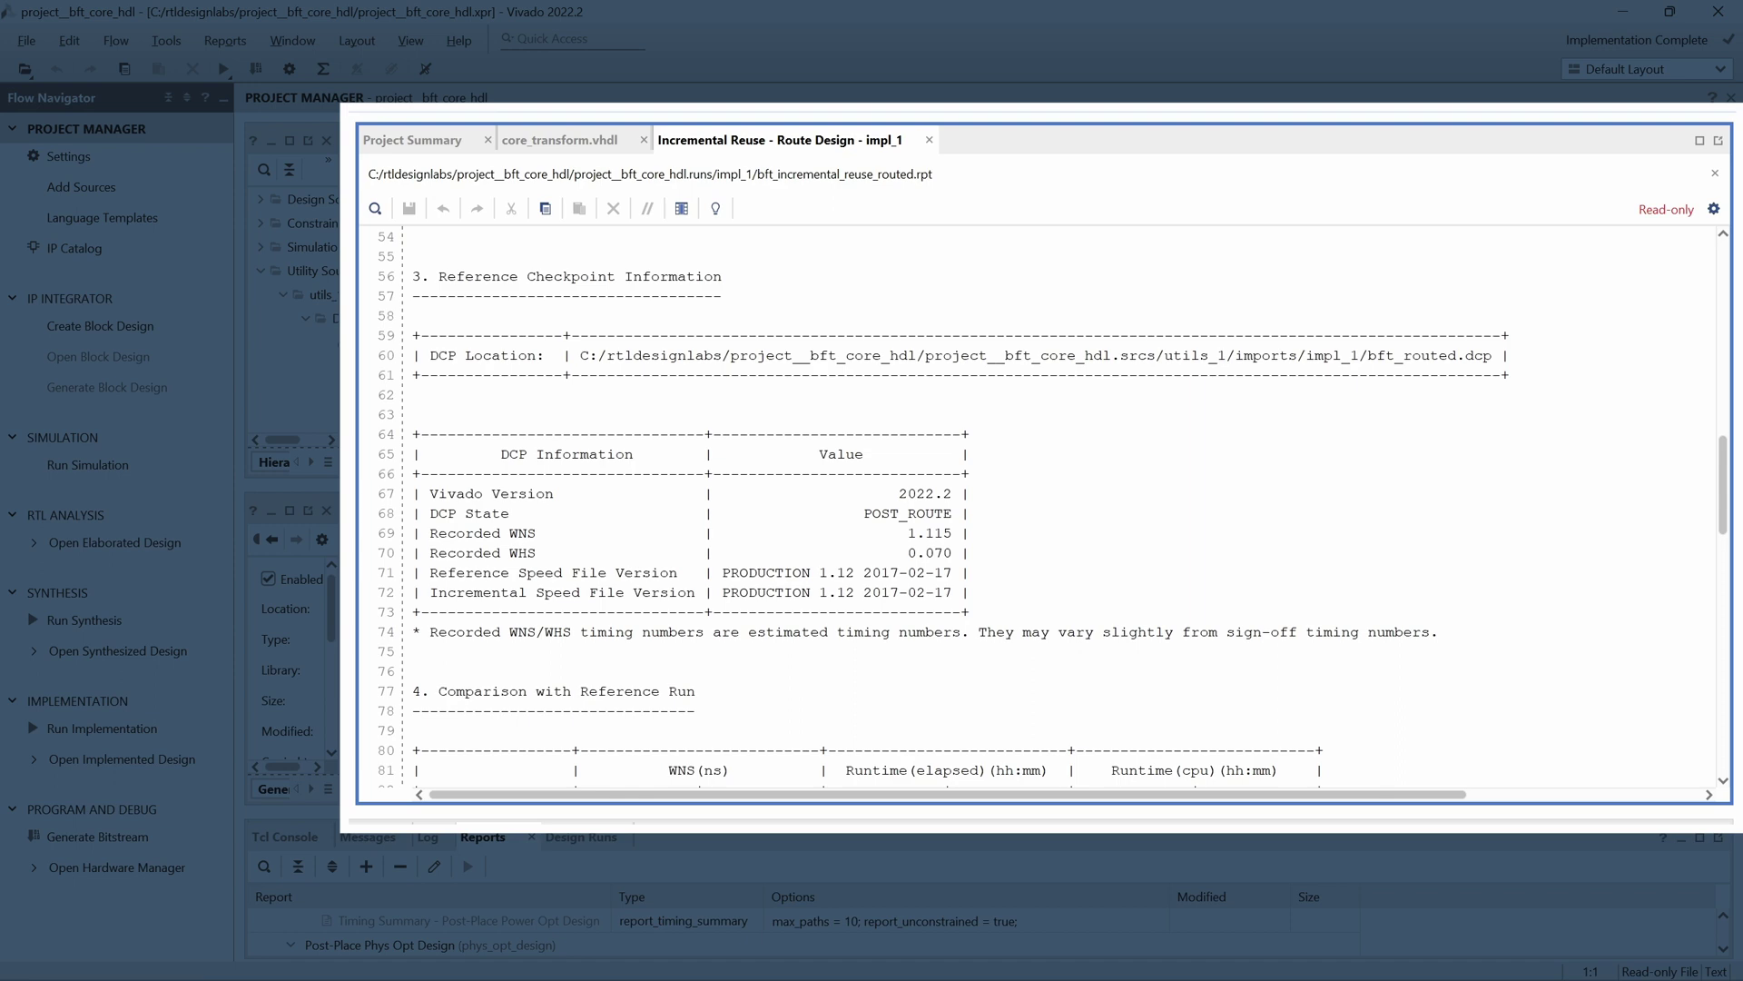
pyautogui.moveTo(1734, 452); pyautogui.dragTo(1732, 529)
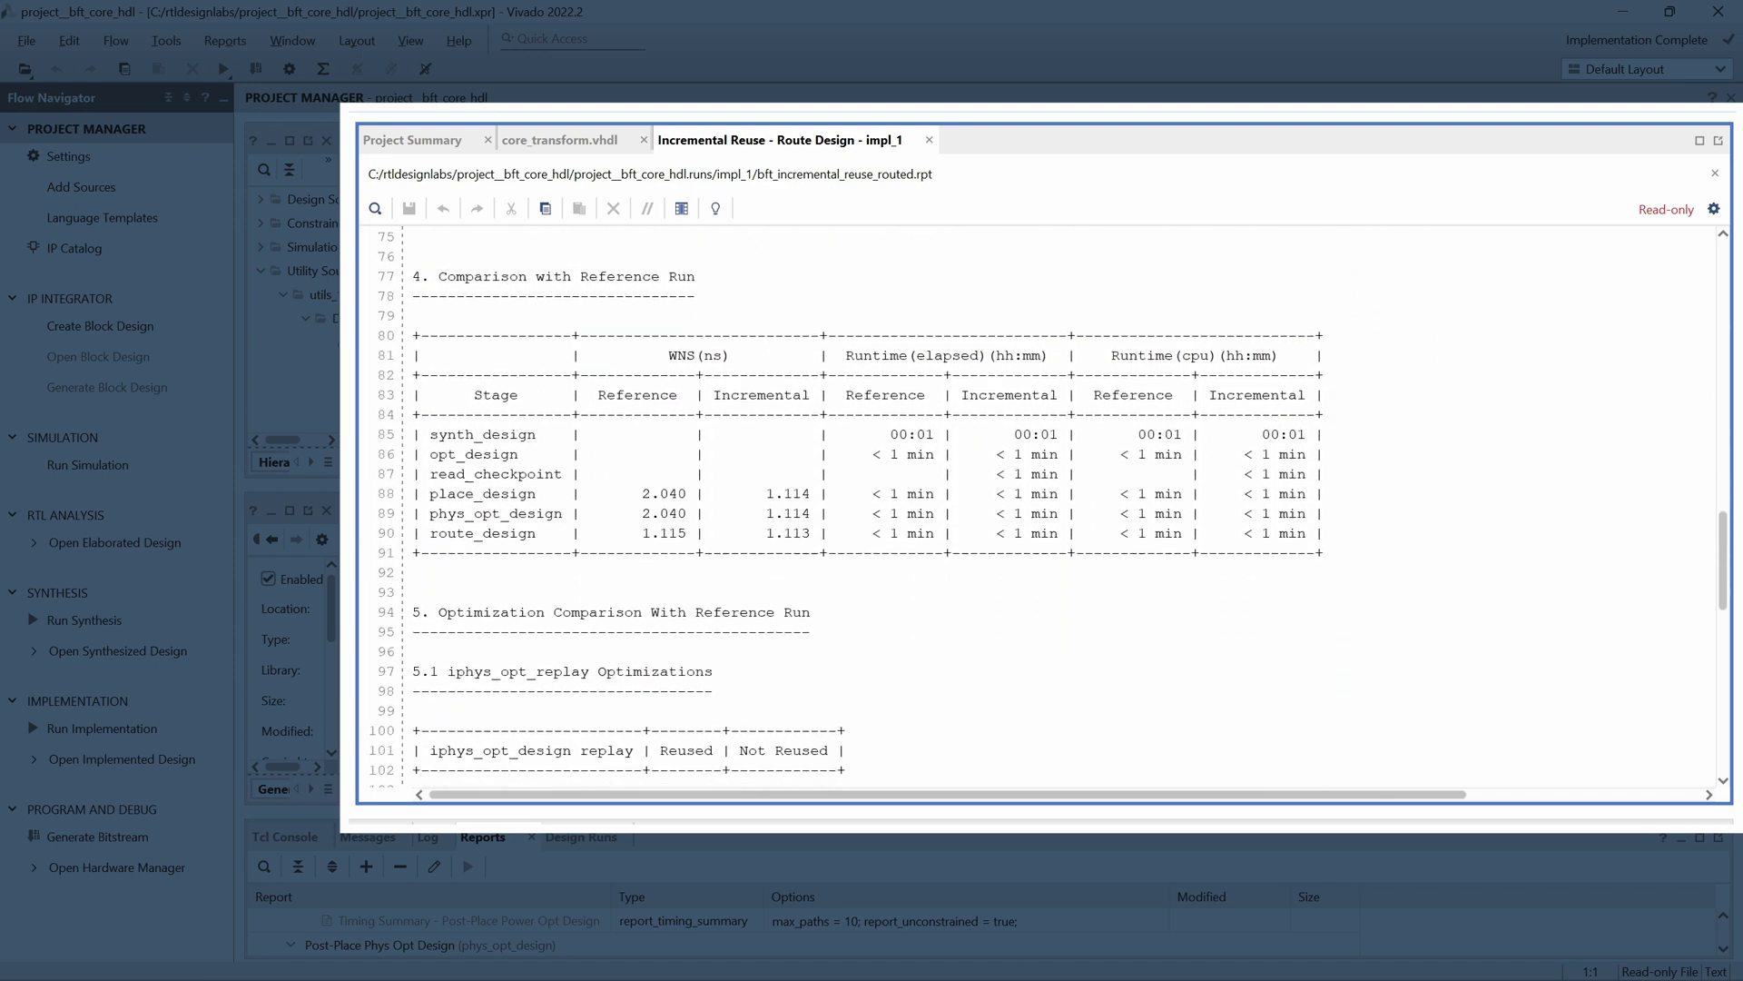